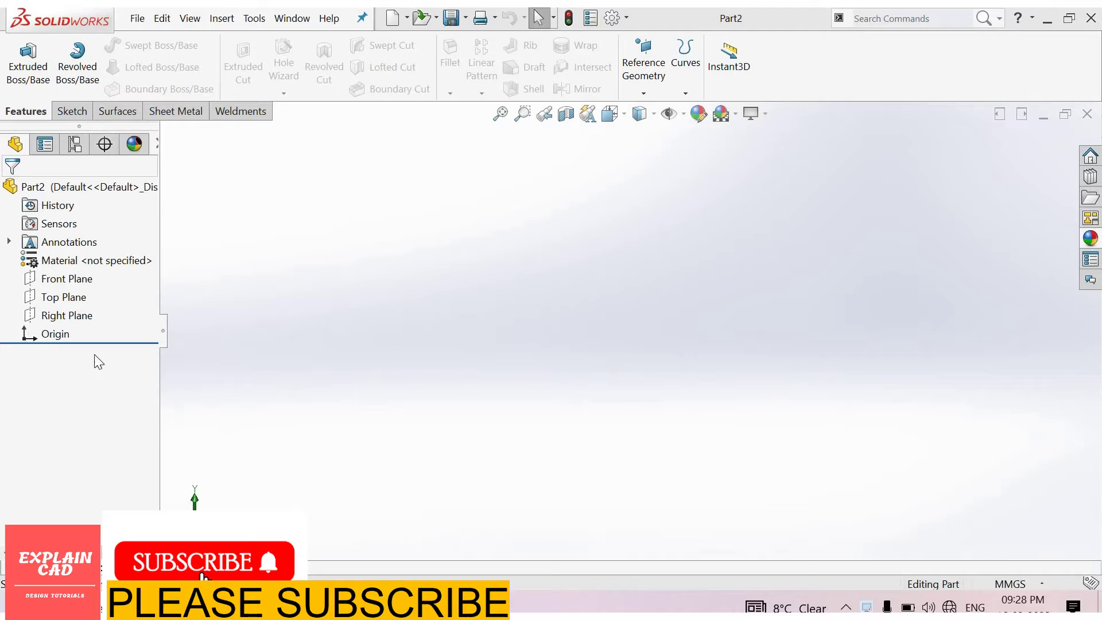
Step: Sketch two concentric circles centred on the origin of the Front Plane, the outer one about 124 mm in diameter
{"action": "left_click", "coordinate": [69, 279]}
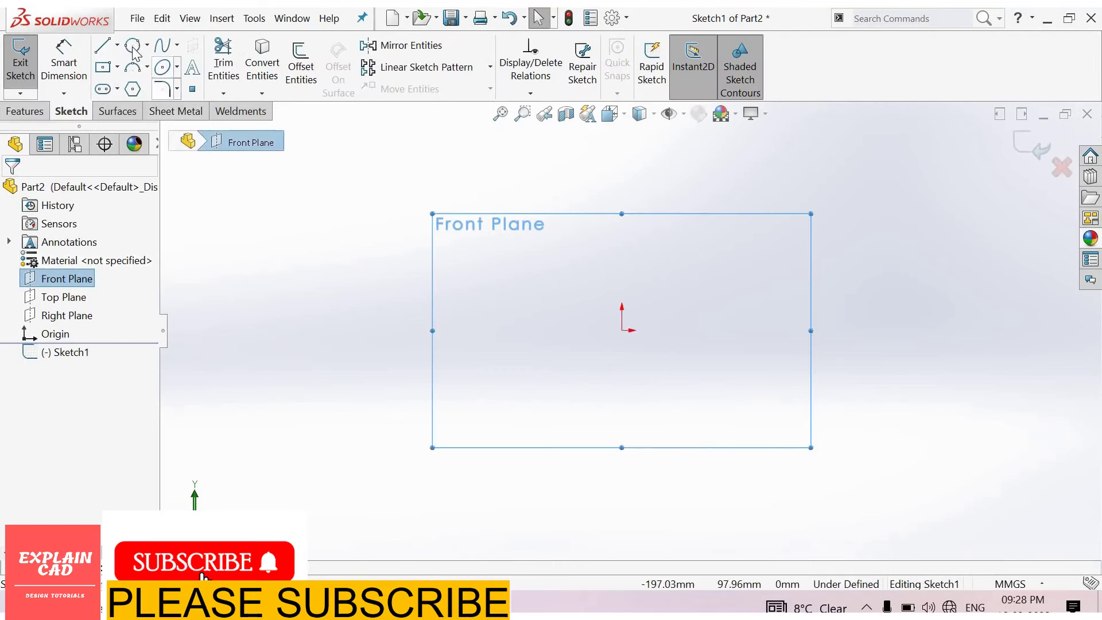
{"action": "left_click", "coordinate": [132, 46]}
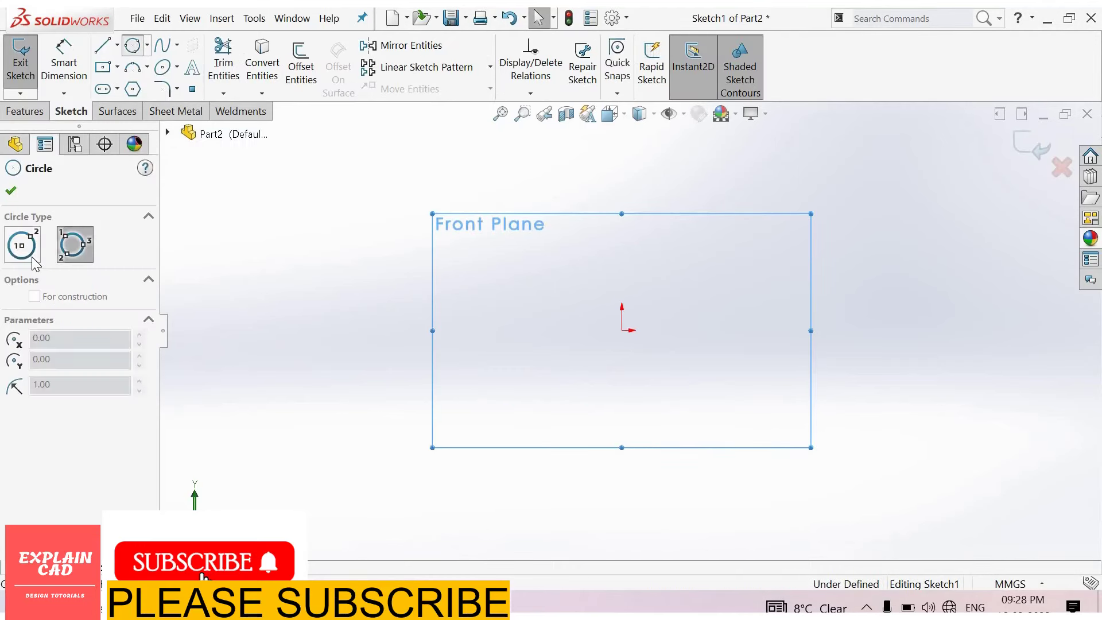
{"action": "left_click", "coordinate": [622, 331]}
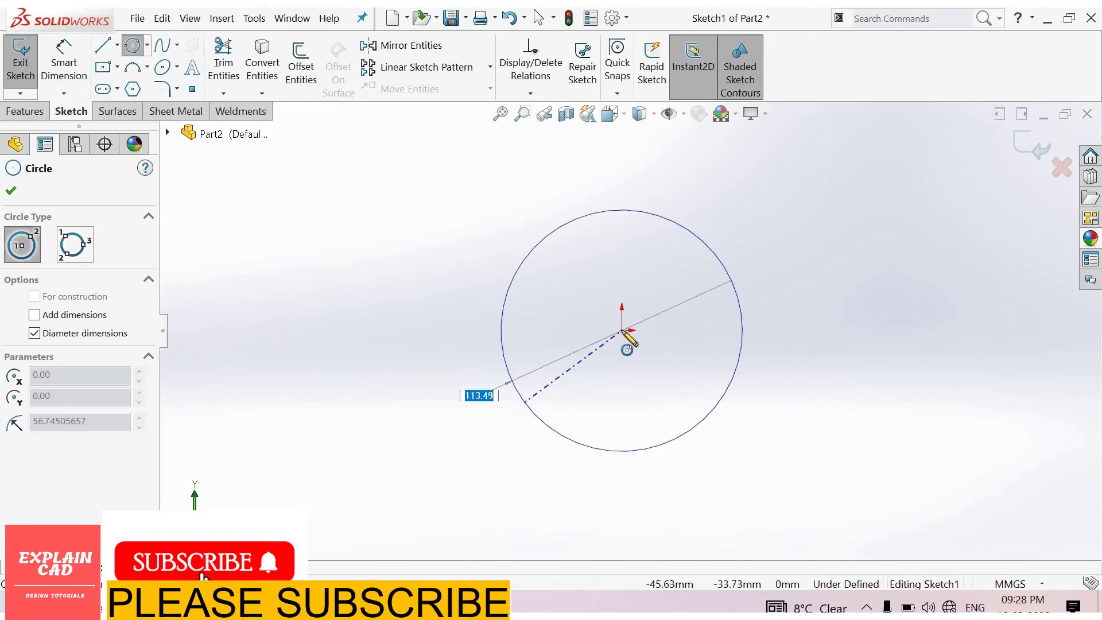
{"action": "left_click", "coordinate": [497, 372]}
{"action": "left_click", "coordinate": [622, 331]}
{"action": "left_click", "coordinate": [568, 388]}
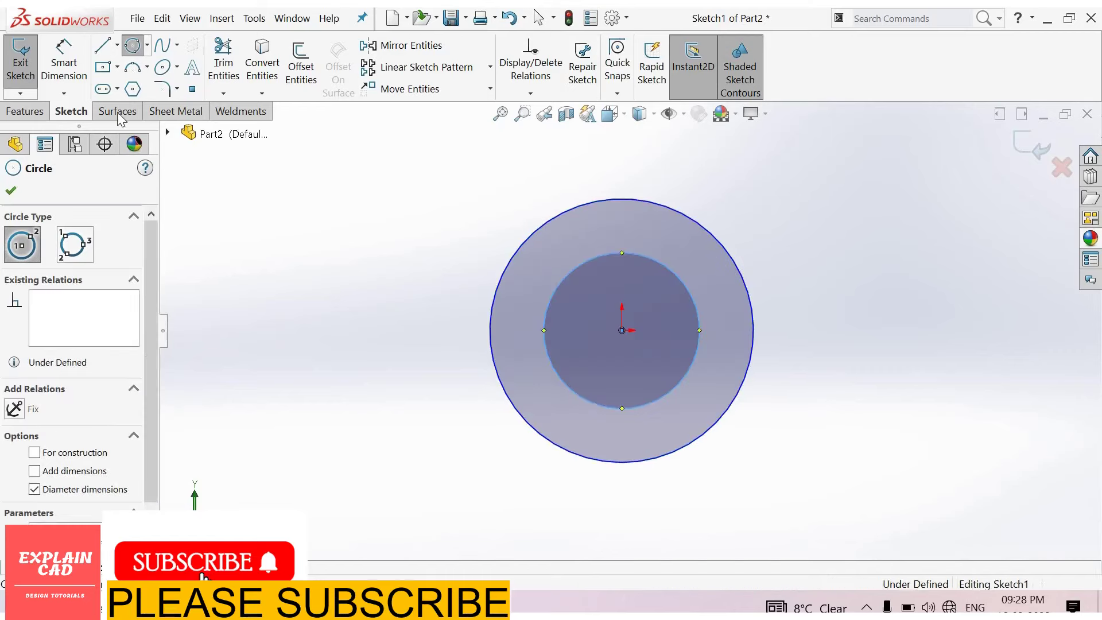
Step: Dimension the outer circle's diameter to 10 mm
{"action": "left_click", "coordinate": [46, 73]}
{"action": "right_click", "coordinate": [196, 262]}
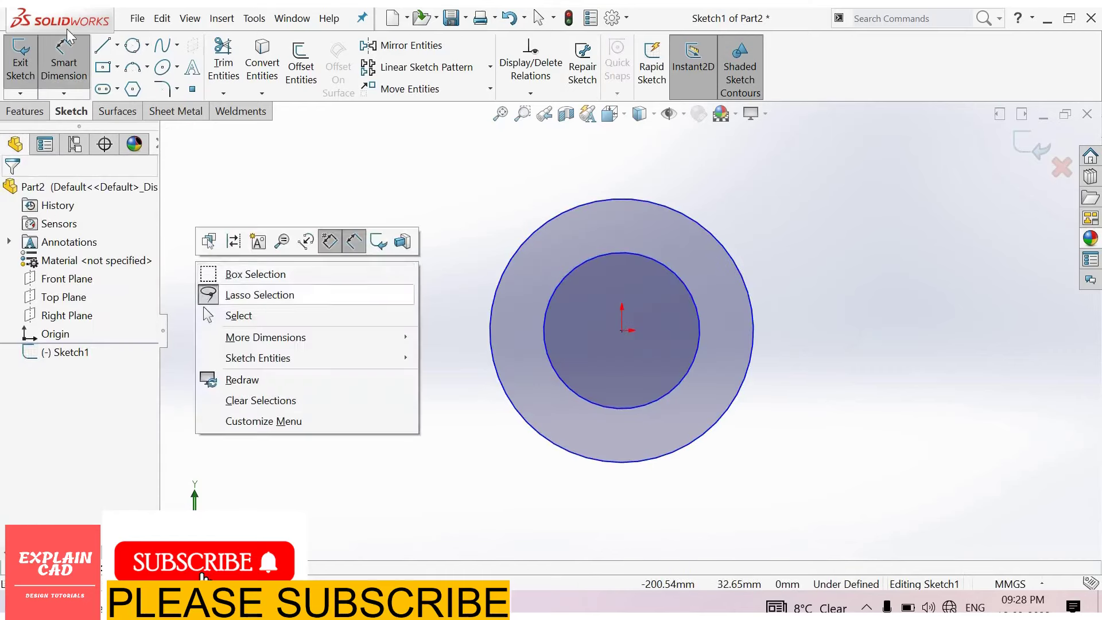
{"action": "left_click", "coordinate": [228, 313]}
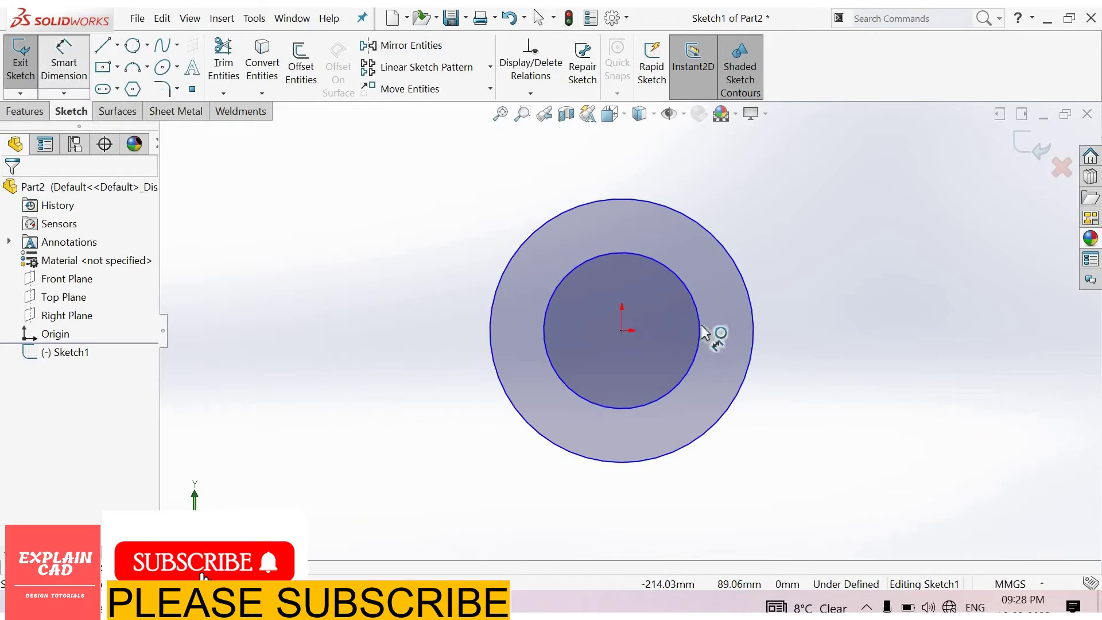
{"action": "left_click", "coordinate": [754, 330]}
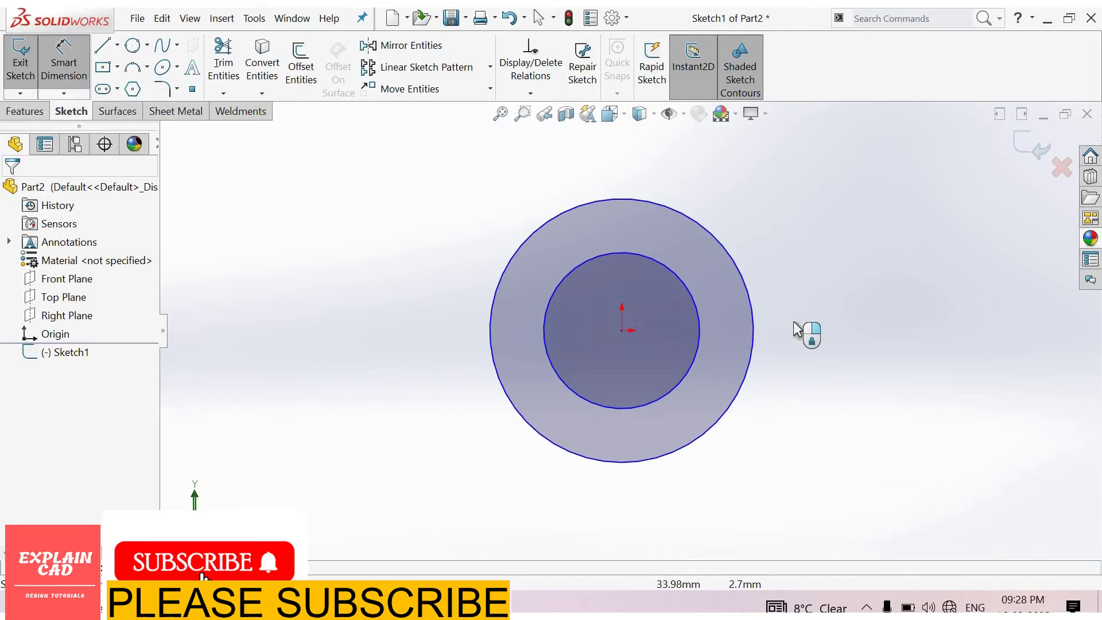
{"action": "left_click", "coordinate": [846, 326]}
{"action": "type", "text": "10"}
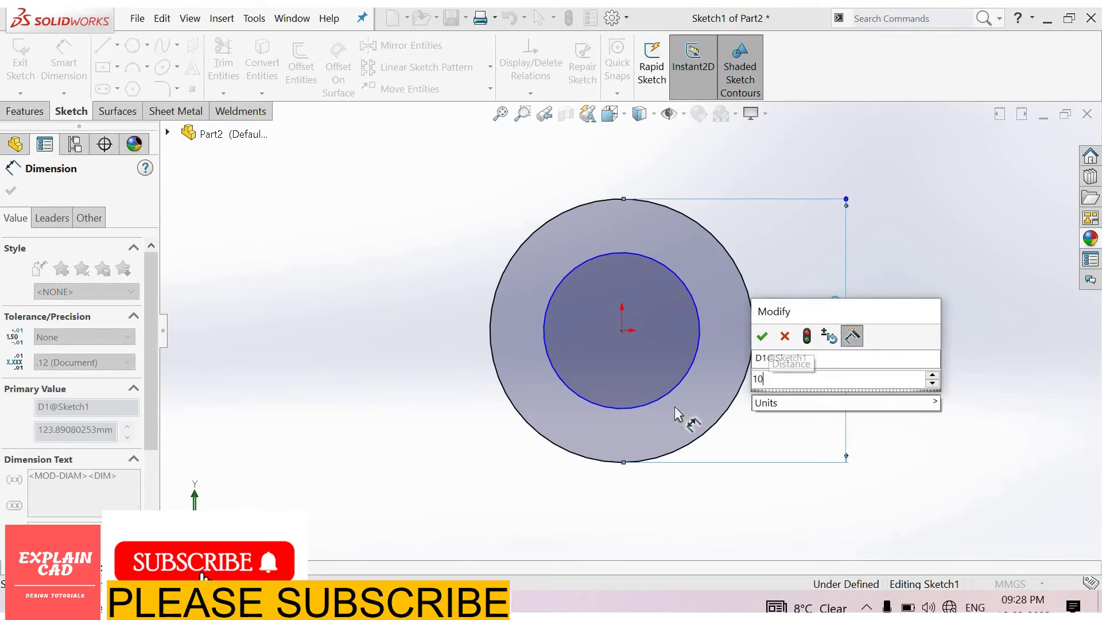
{"action": "key", "text": "Return"}
Step: Dimension the inner circle's diameter to 6 mm and leave the dimension command
{"action": "left_click", "coordinate": [689, 375]}
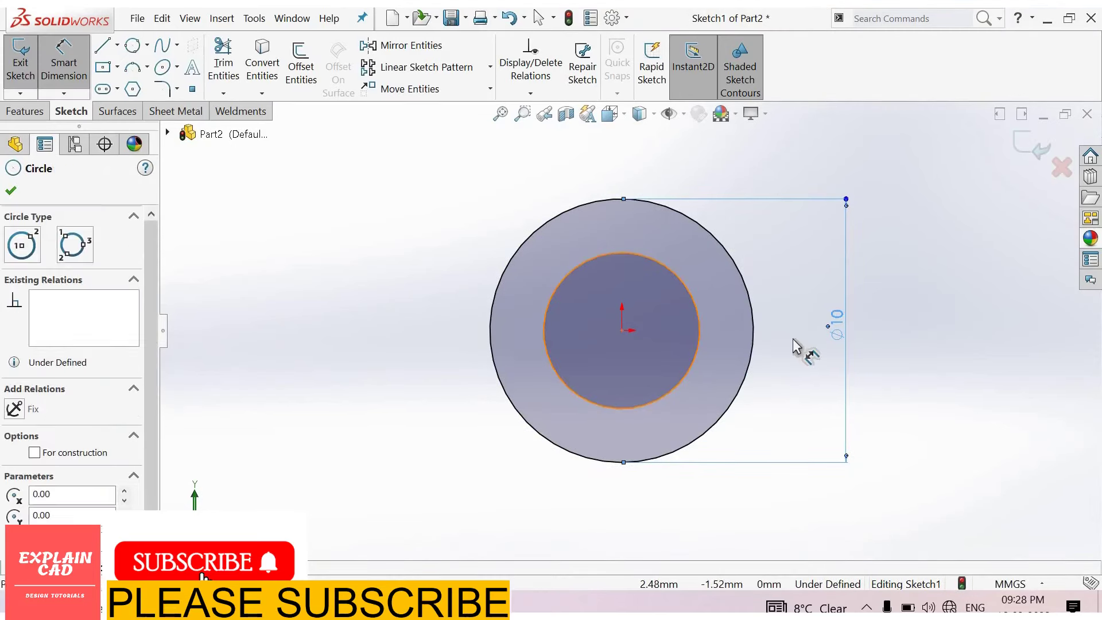
{"action": "left_click", "coordinate": [793, 339]}
{"action": "type", "text": "6"}
{"action": "key", "text": "Return"}
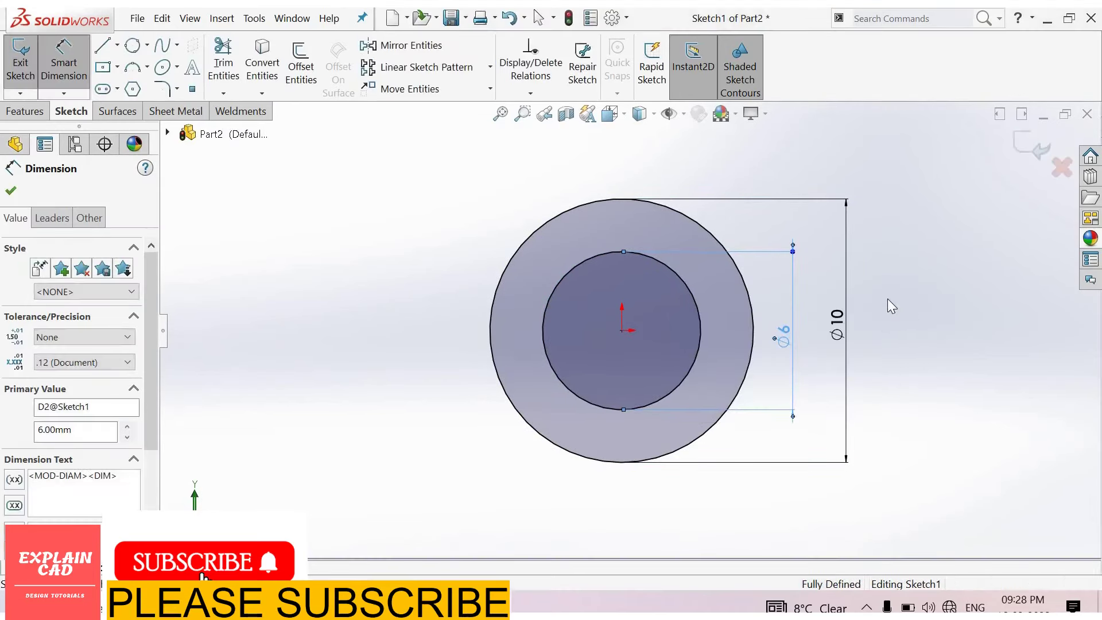
{"action": "right_click", "coordinate": [908, 349]}
{"action": "left_click", "coordinate": [909, 352]}
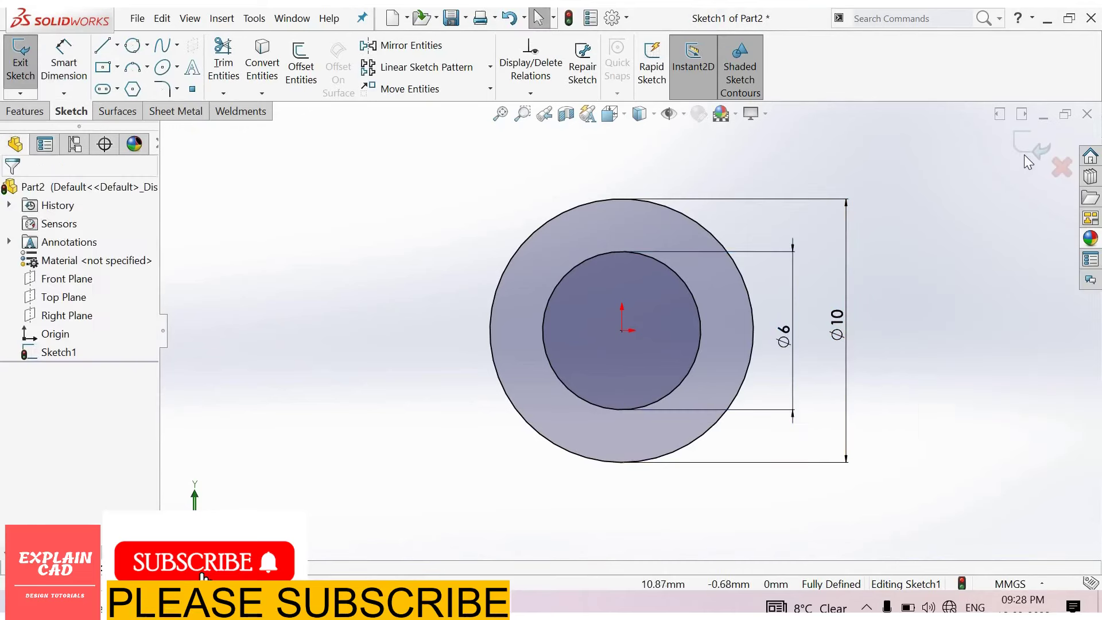
Step: Close the sketch and extrude the ring profile 10 mm as a blind boss
{"action": "left_click", "coordinate": [1023, 153]}
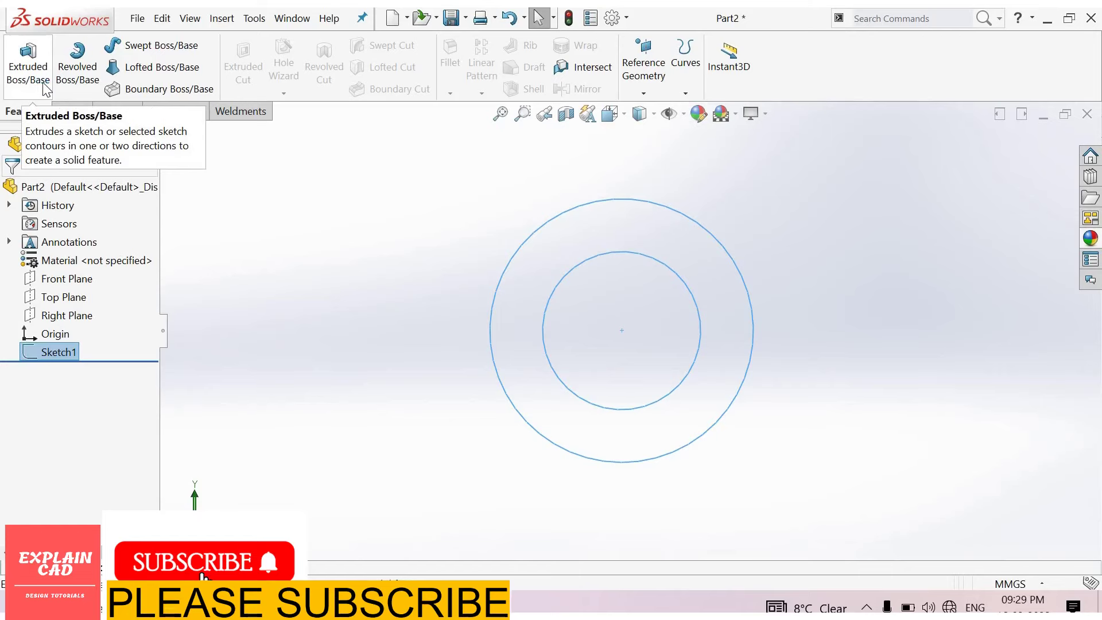
{"action": "left_click", "coordinate": [46, 92]}
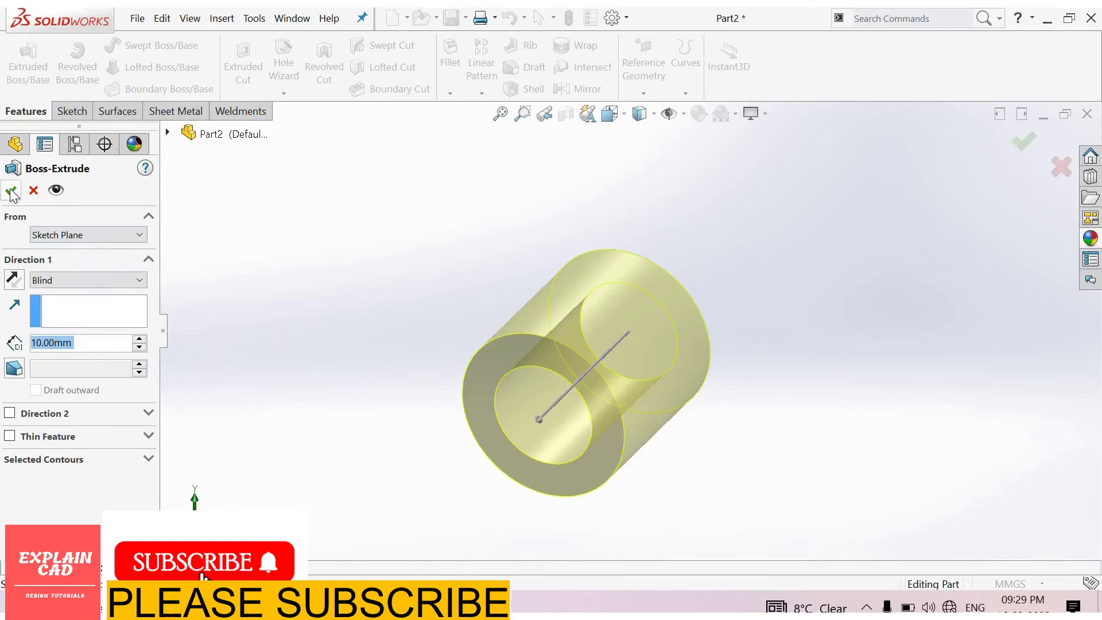
{"action": "key", "text": "Return"}
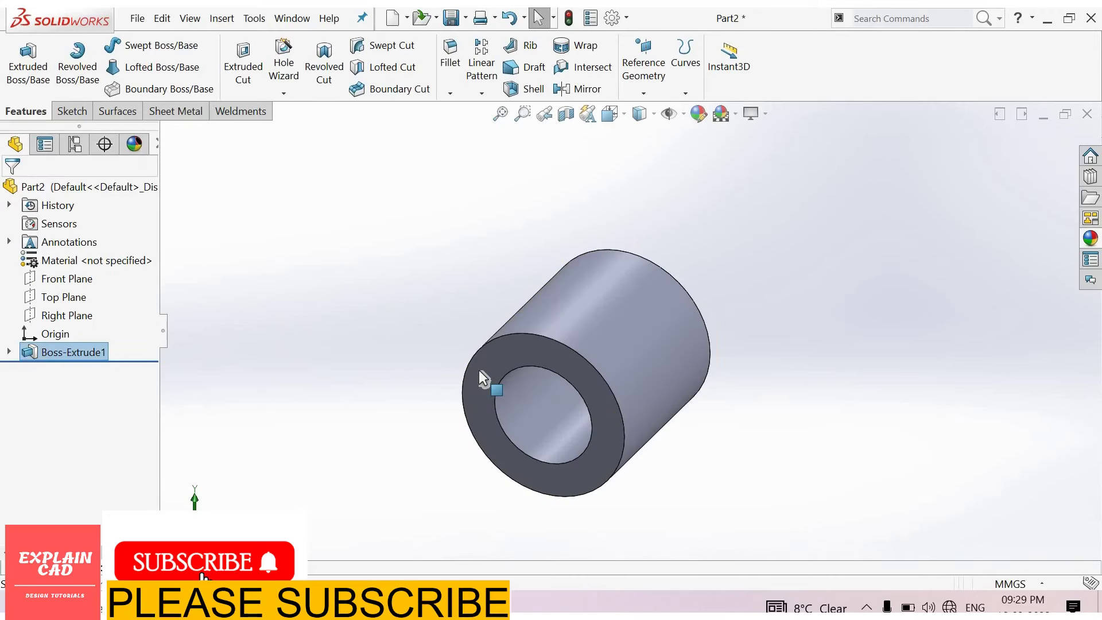
Step: Start a sketch on the tube's front ring face and draw a circle about 3.7 mm in diameter centred on the origin
{"action": "left_click", "coordinate": [479, 370]}
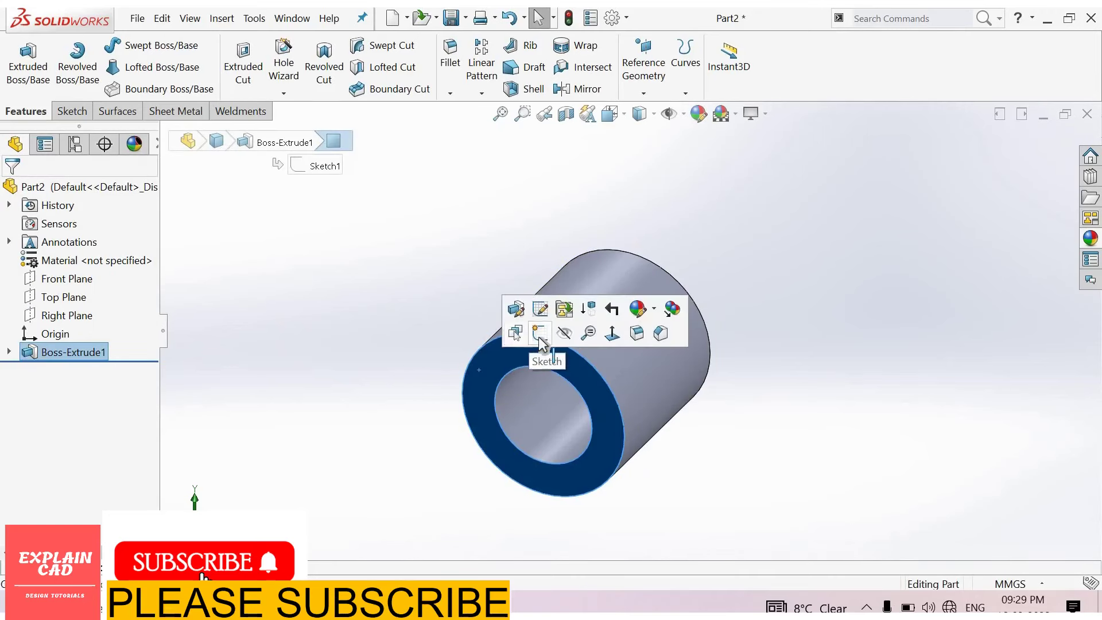
{"action": "left_click", "coordinate": [538, 334]}
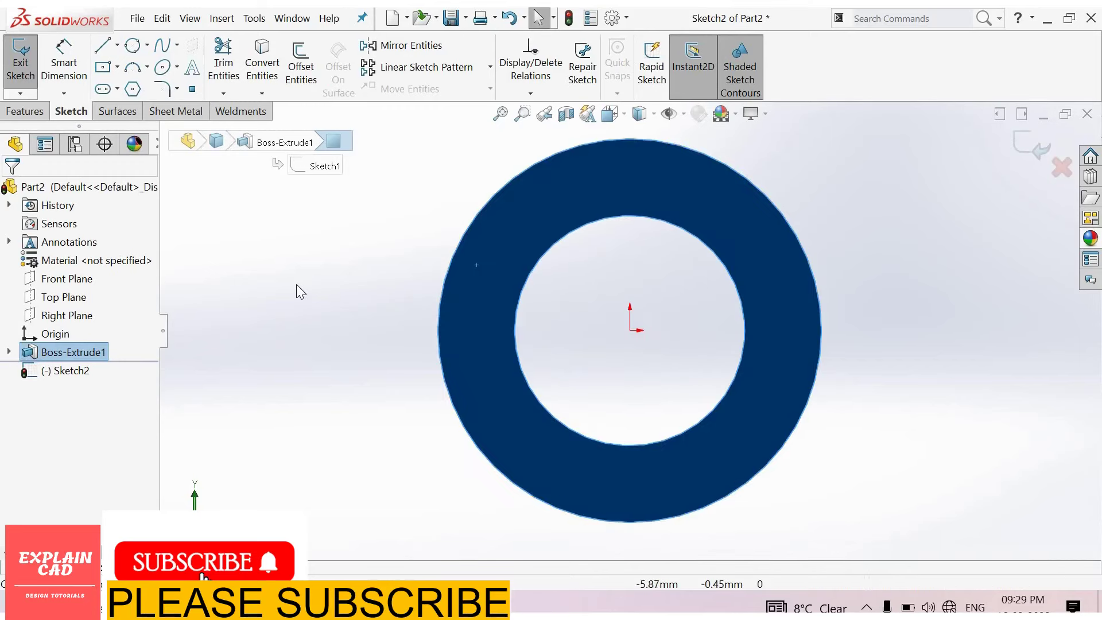
{"action": "right_click_drag", "start_coordinate": [296, 284], "coordinate": [476, 315]}
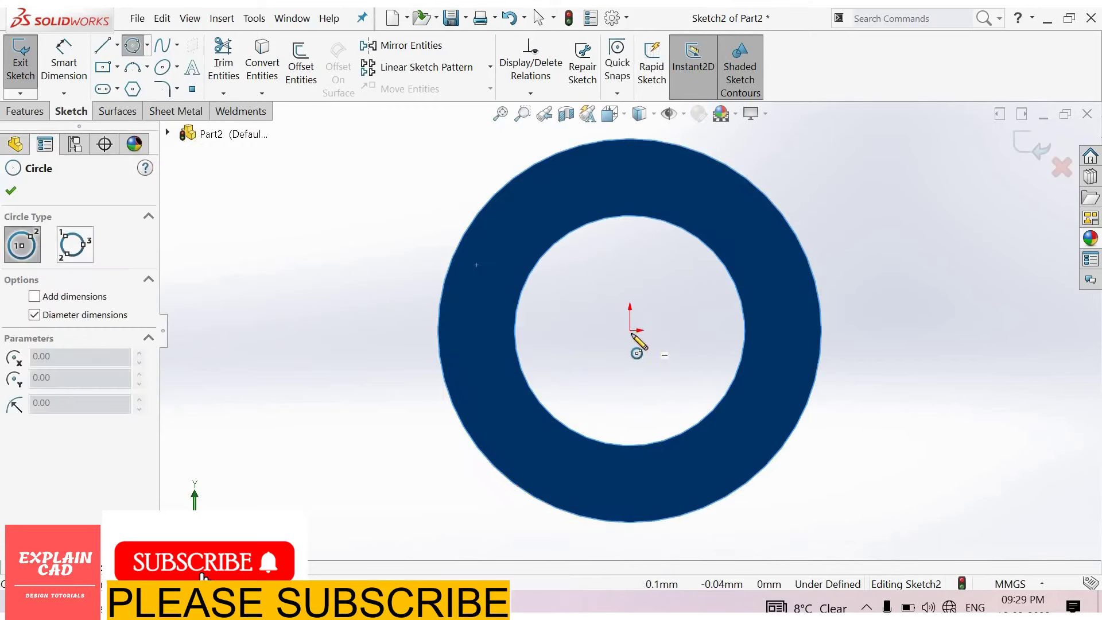
{"action": "right_click", "coordinate": [907, 326]}
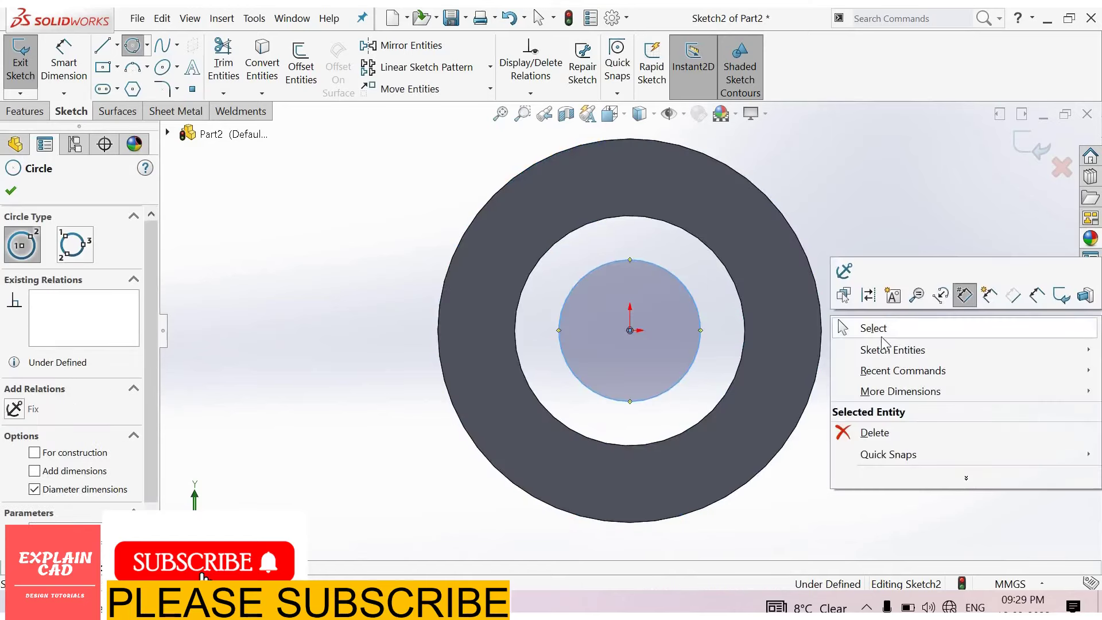
{"action": "left_click", "coordinate": [880, 336]}
Step: Dimension the new circle's diameter to 6 mm and close the sketch
{"action": "left_click", "coordinate": [68, 66]}
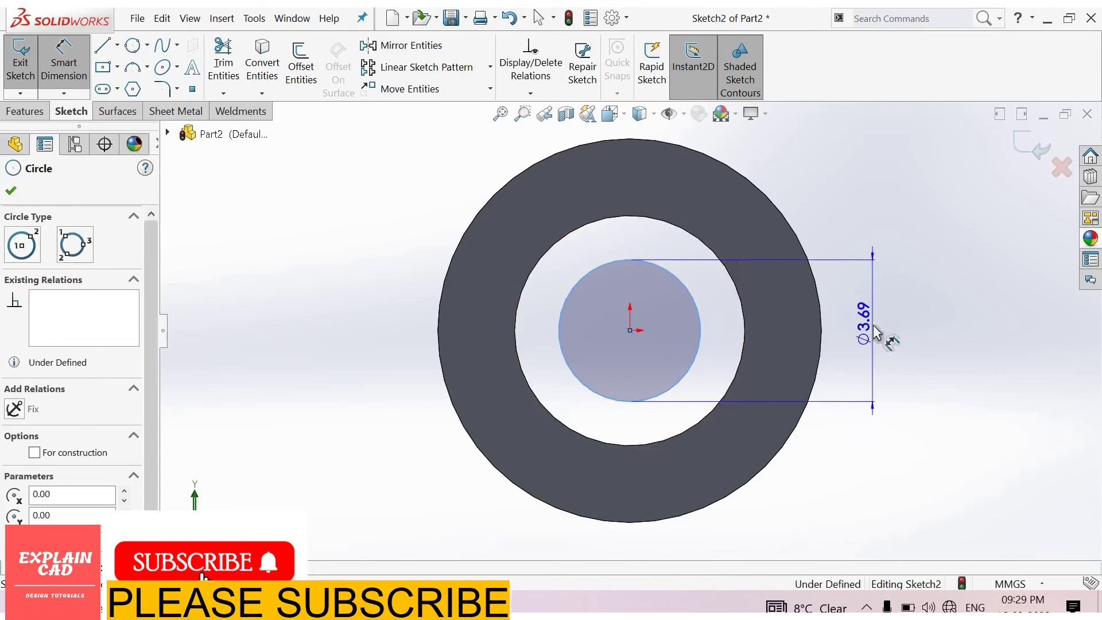
{"action": "left_click", "coordinate": [872, 325]}
{"action": "type", "text": "6"}
{"action": "key", "text": "Return"}
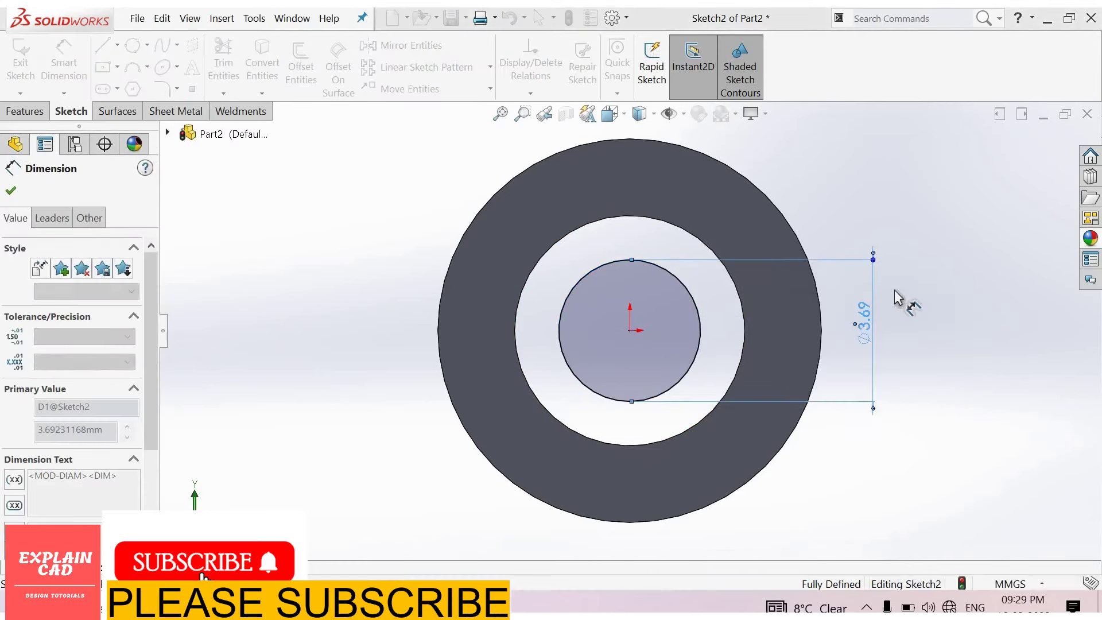
{"action": "right_click", "coordinate": [946, 343]}
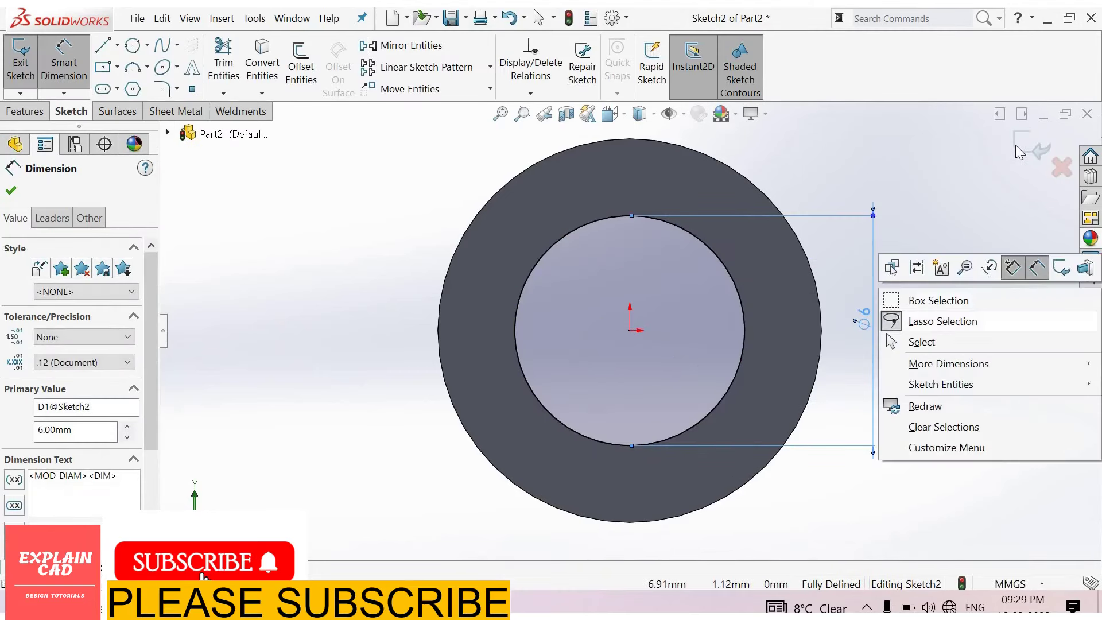
{"action": "left_click", "coordinate": [912, 340]}
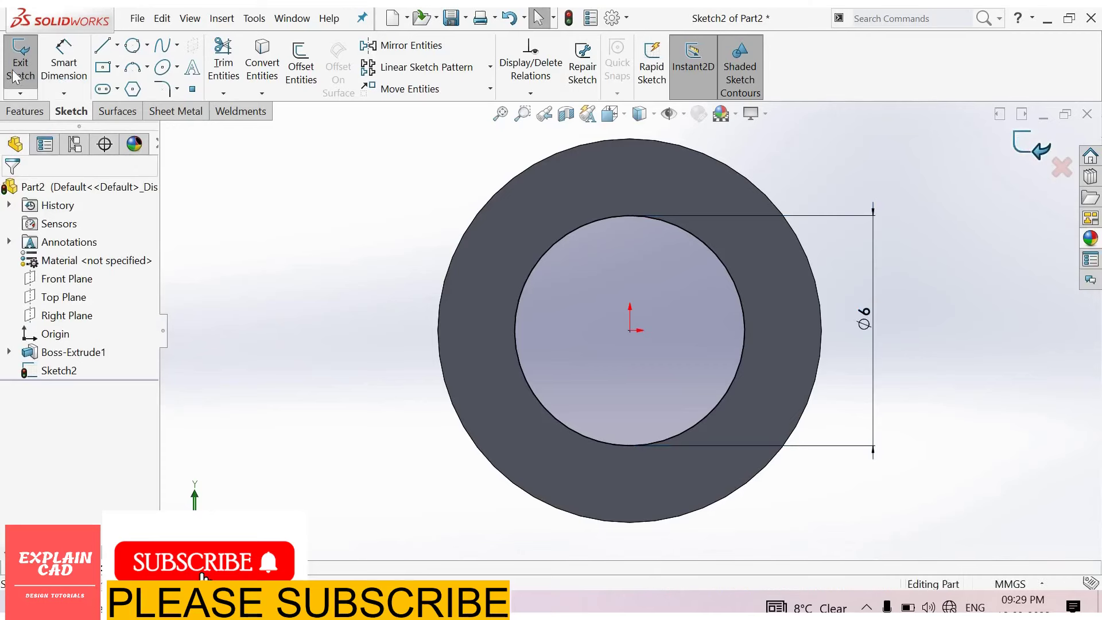
{"action": "left_click", "coordinate": [20, 63]}
Step: Extrude the circle as a merged blind boss, 15 mm out from the face and 5 mm in the second direction into the bore
{"action": "left_click", "coordinate": [29, 66]}
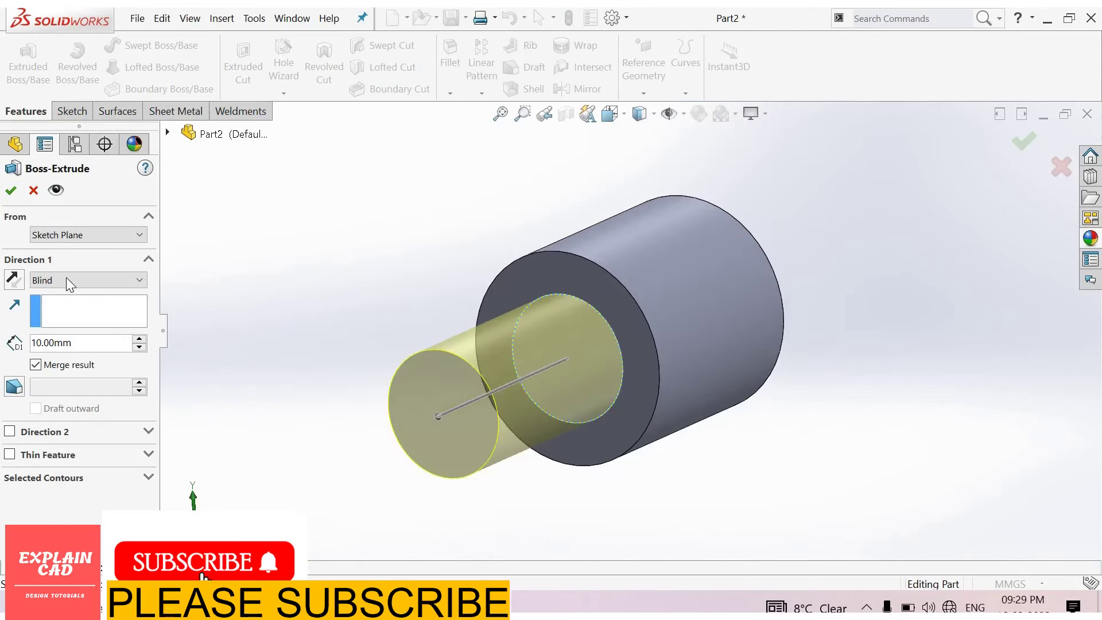
{"action": "left_click", "coordinate": [99, 341]}
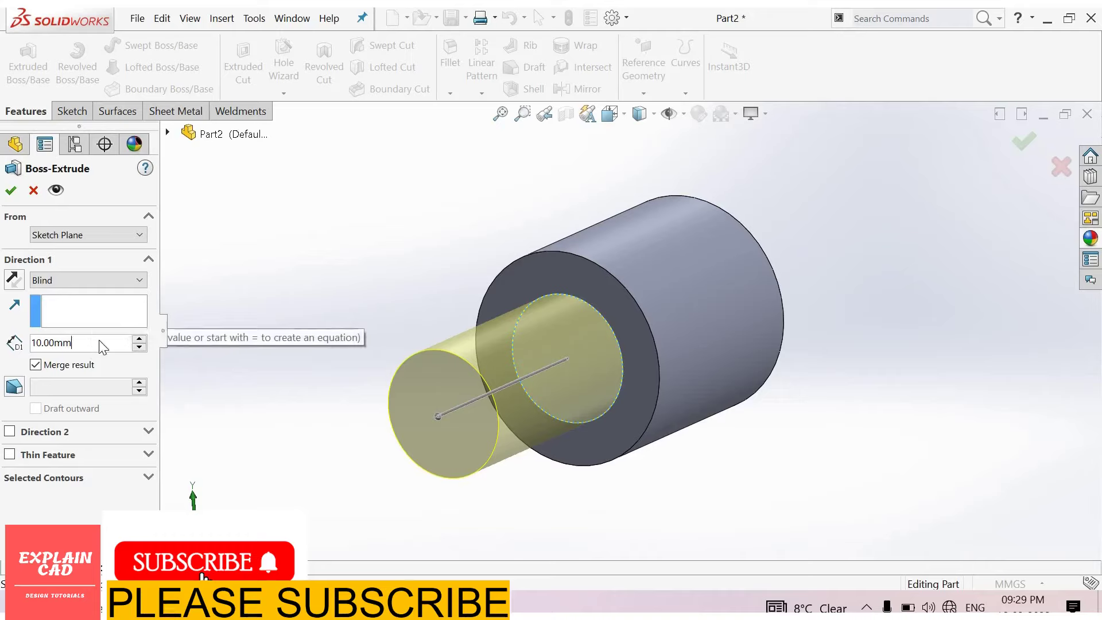
{"action": "double_click", "coordinate": [101, 342]}
{"action": "type", "text": "15"}
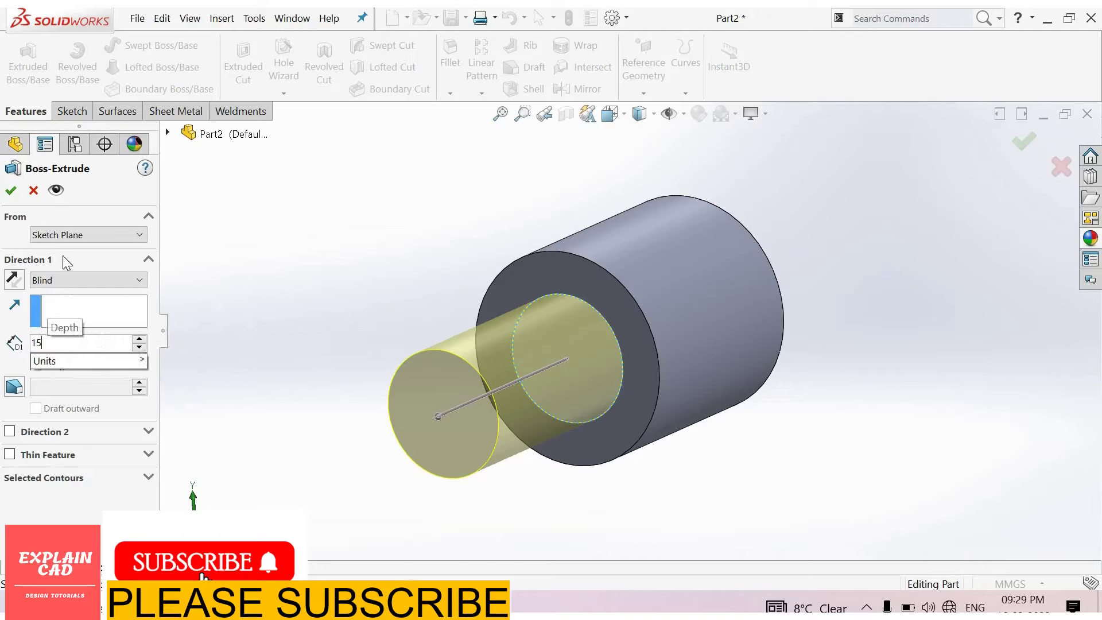
{"action": "key", "text": "Return"}
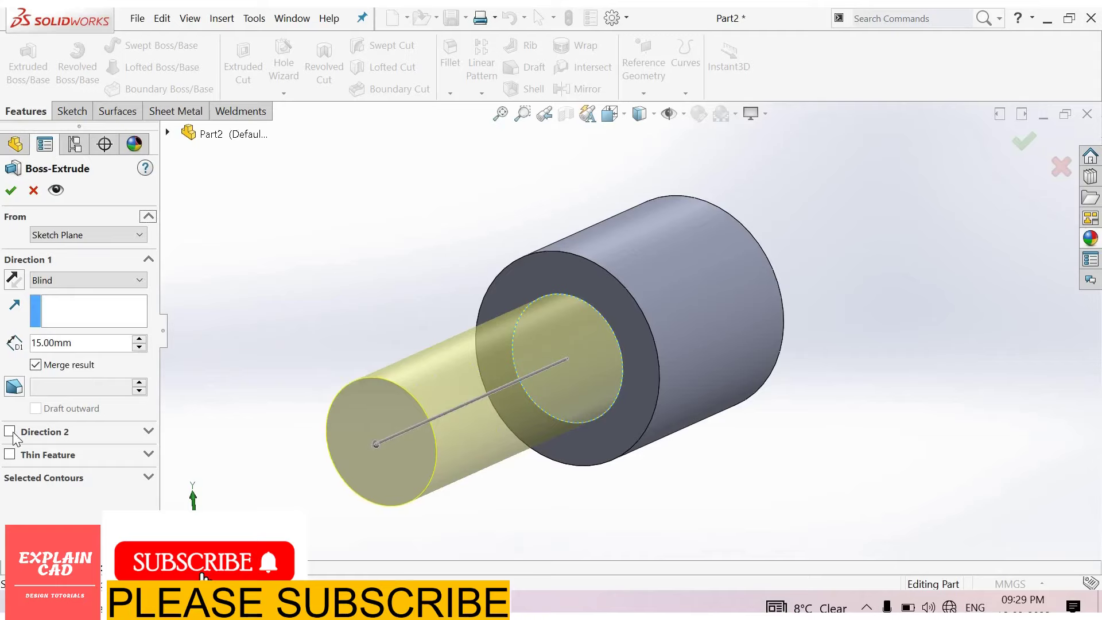
{"action": "left_click", "coordinate": [45, 432]}
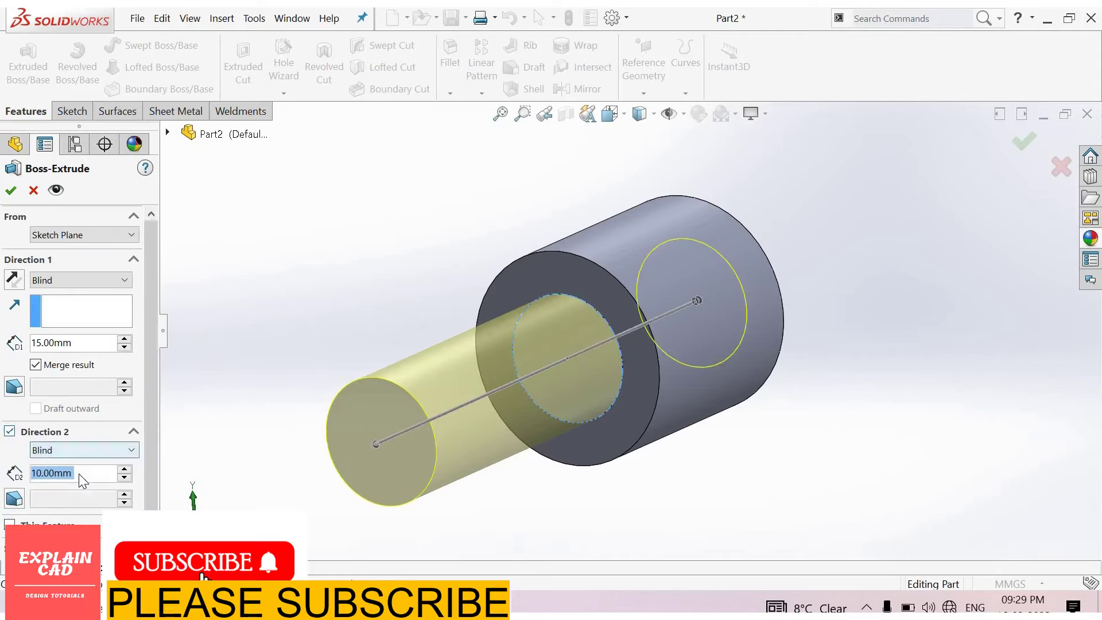
{"action": "type", "text": "5"}
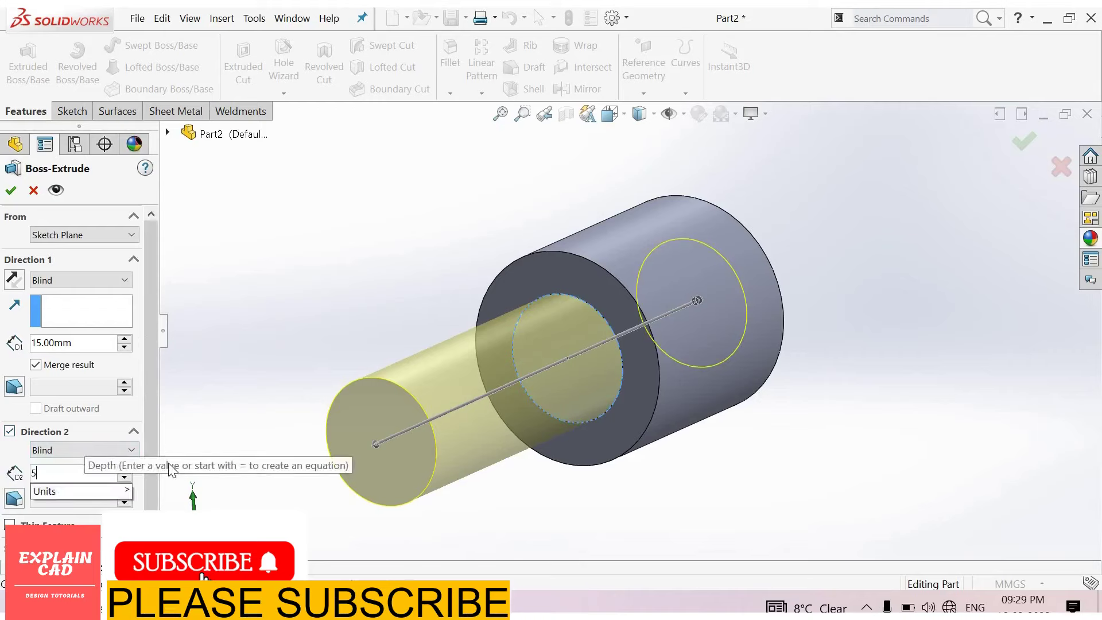
{"action": "key", "text": "Return"}
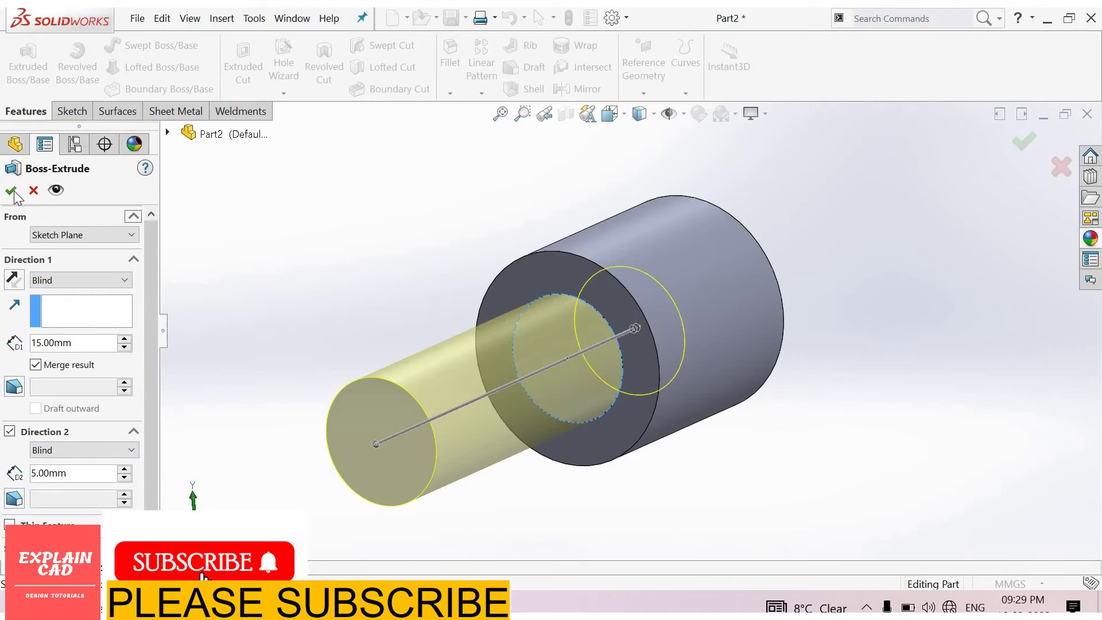
{"action": "key", "text": "Return"}
{"action": "middle_click_drag", "start_coordinate": [432, 310], "coordinate": [408, 313]}
{"action": "scroll", "coordinate": [289, 391], "scroll_direction": "up", "scroll_amount": 4}
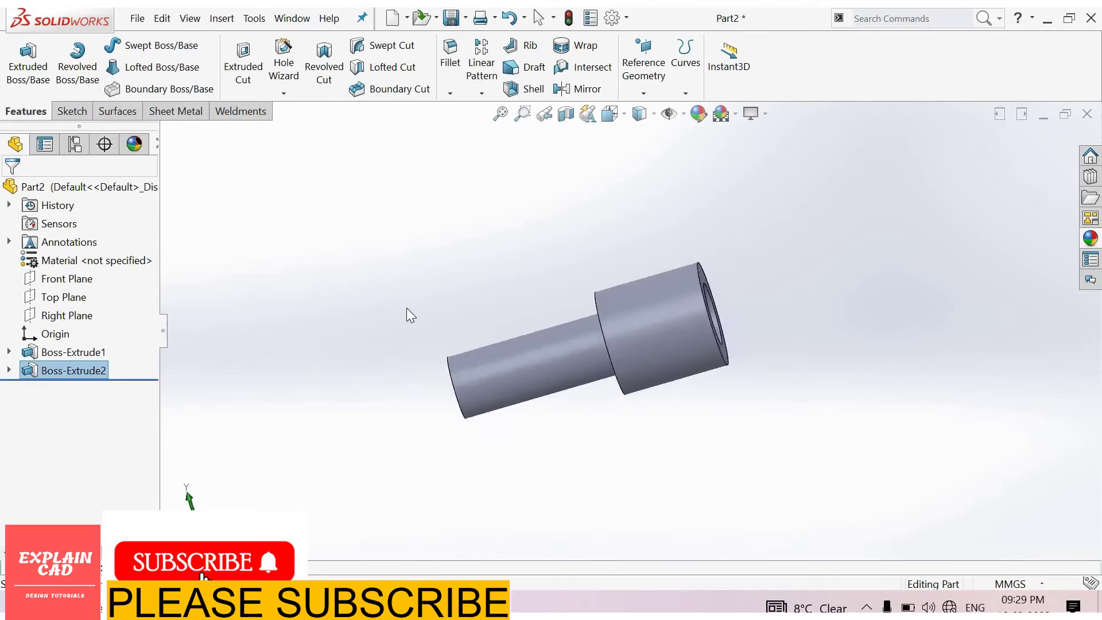
{"action": "left_click", "coordinate": [333, 140]}
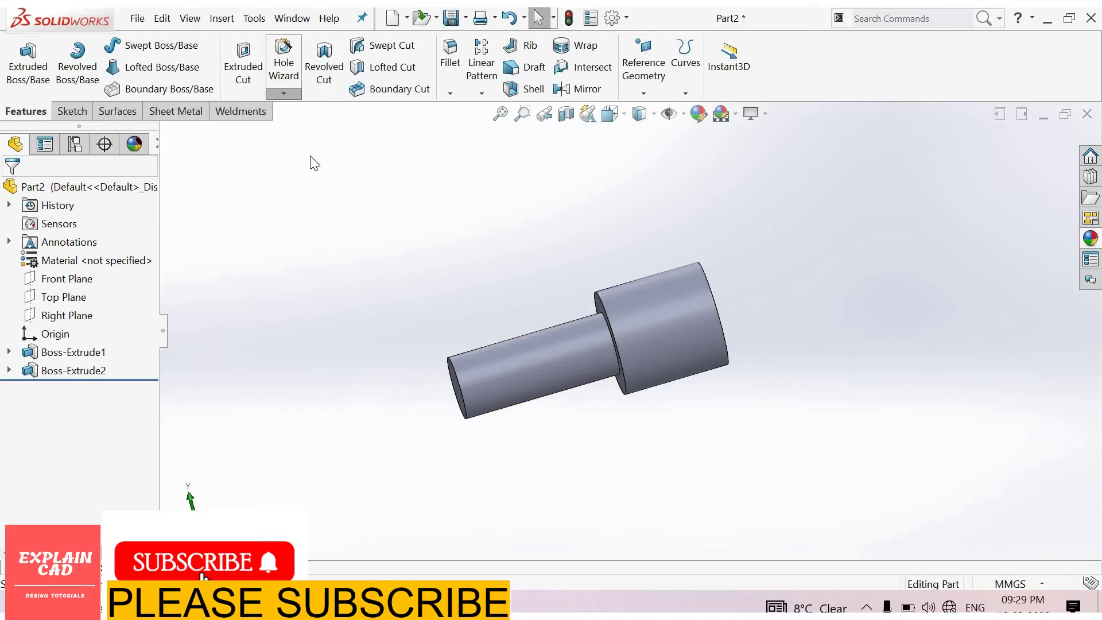
Step: Start a Thread feature on the circular edge at the shaft's free end
{"action": "left_click", "coordinate": [283, 93]}
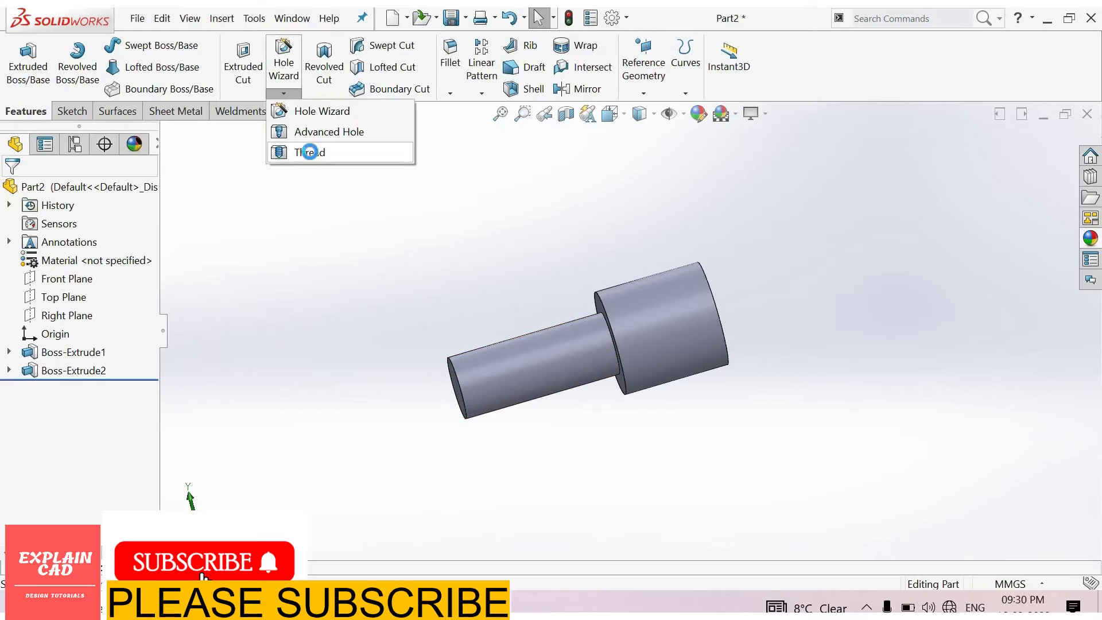
{"action": "left_click", "coordinate": [310, 152]}
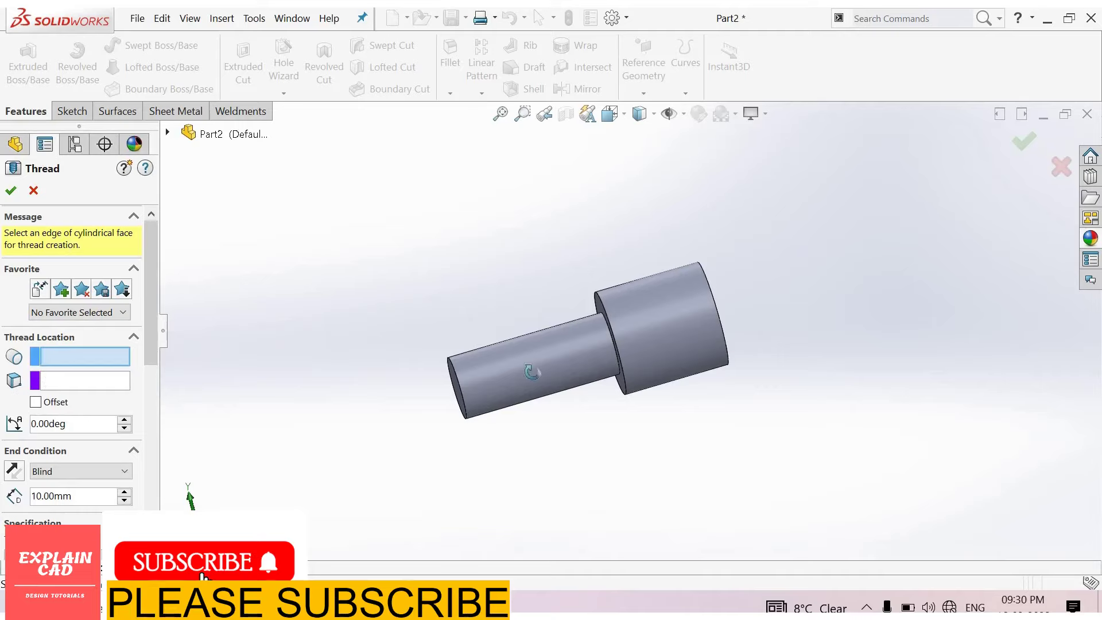
{"action": "scroll", "coordinate": [472, 381], "scroll_direction": "down", "scroll_amount": 5}
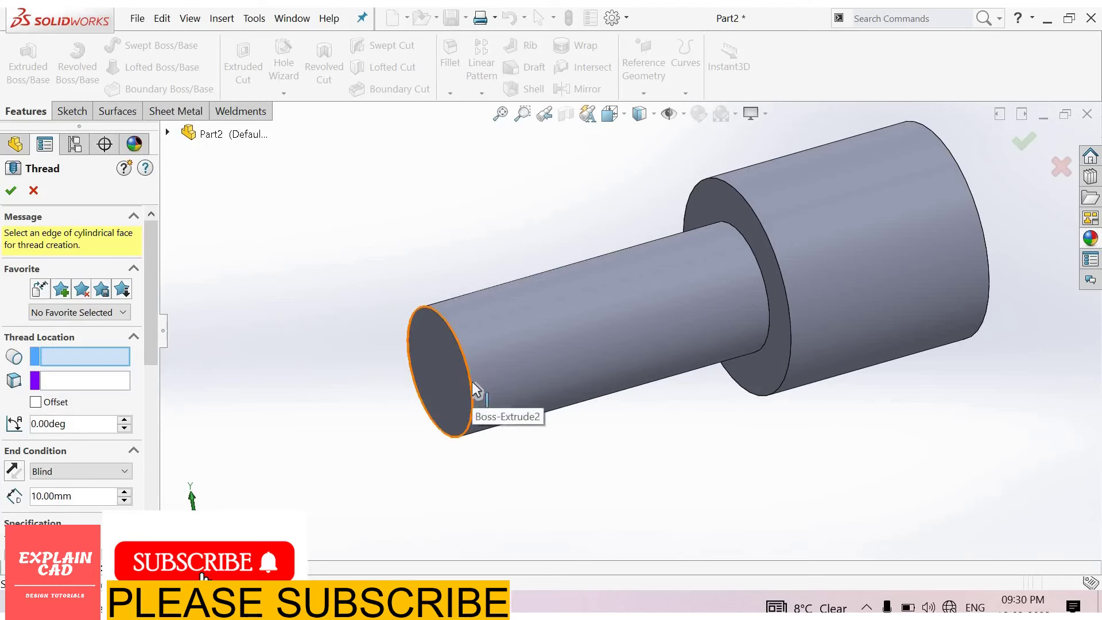
{"action": "left_click", "coordinate": [471, 381]}
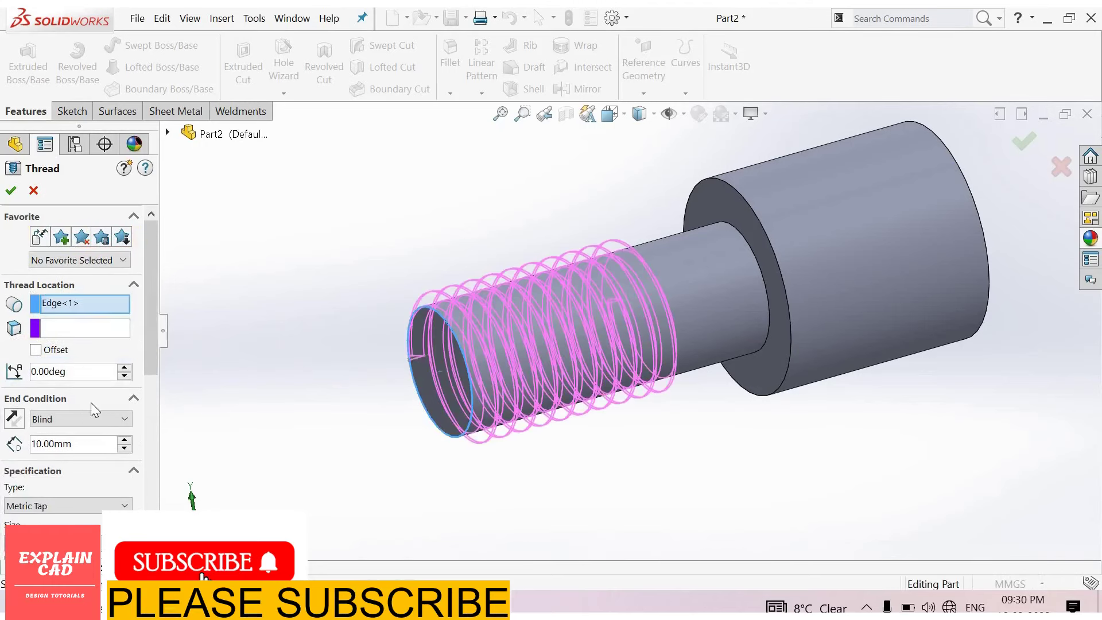
Step: Set the thread's end condition to Blind with a depth of 8 mm
{"action": "scroll", "coordinate": [117, 336], "scroll_direction": "down", "scroll_amount": 3}
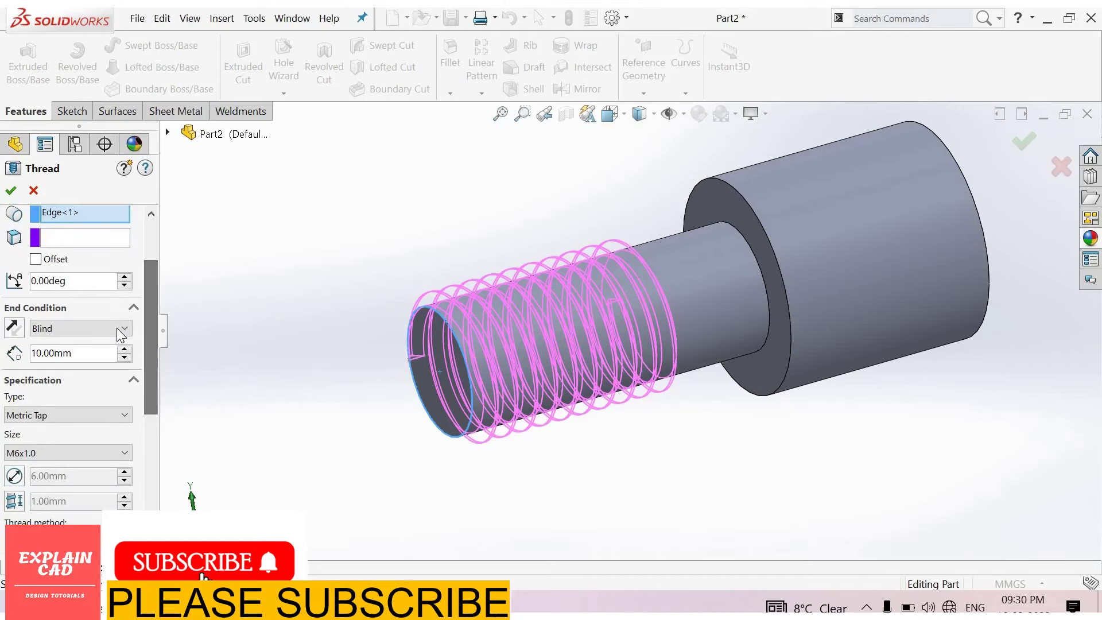
{"action": "left_click", "coordinate": [116, 329]}
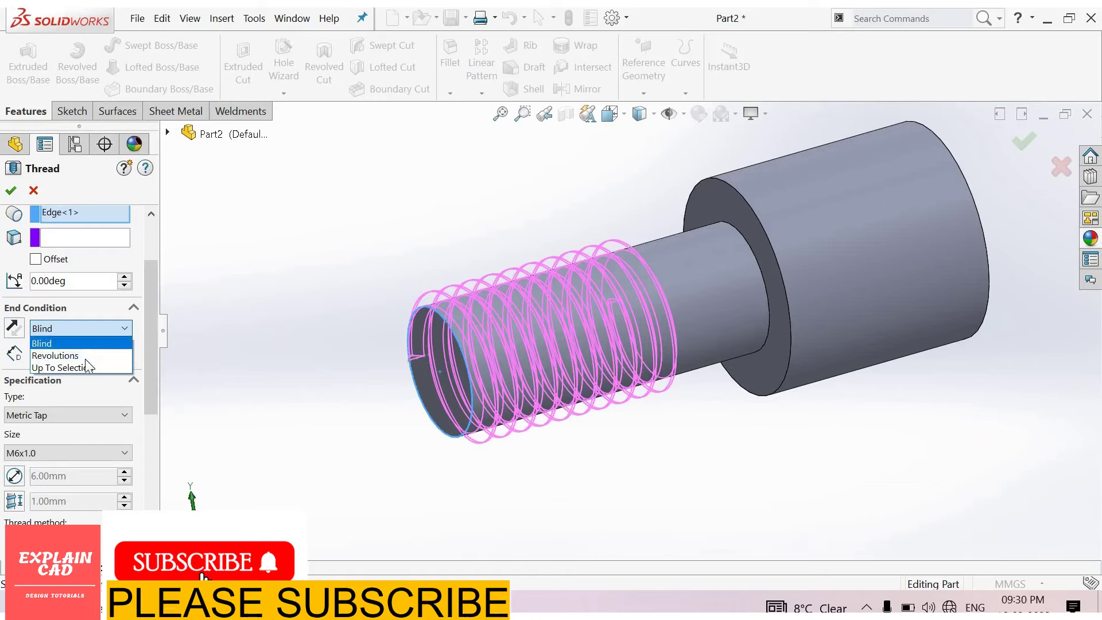
{"action": "left_click", "coordinate": [81, 346]}
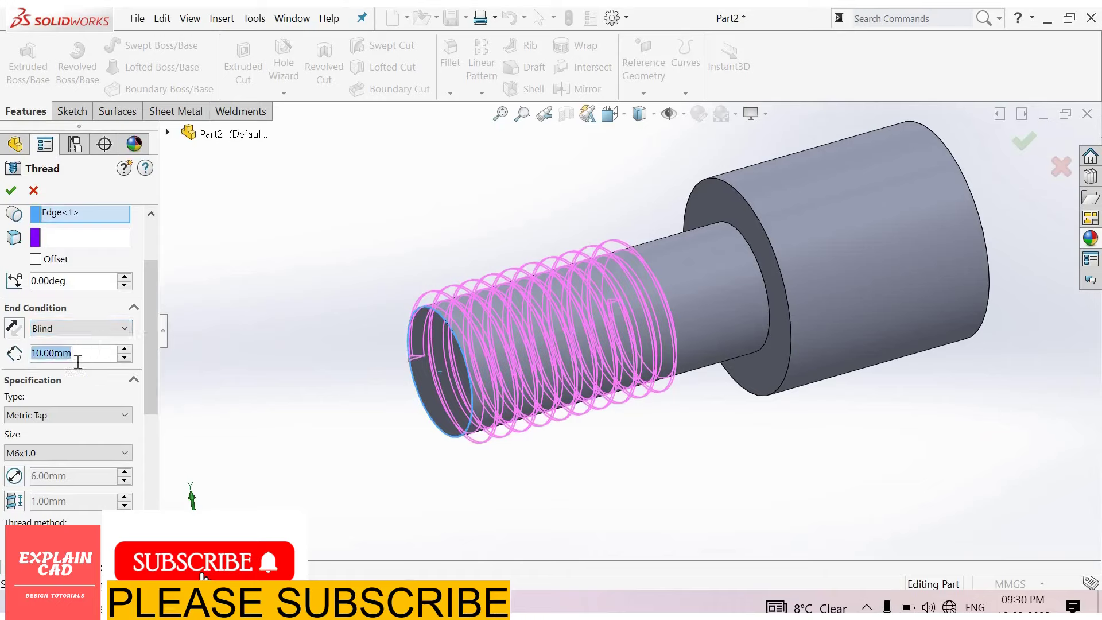
{"action": "type", "text": "15"}
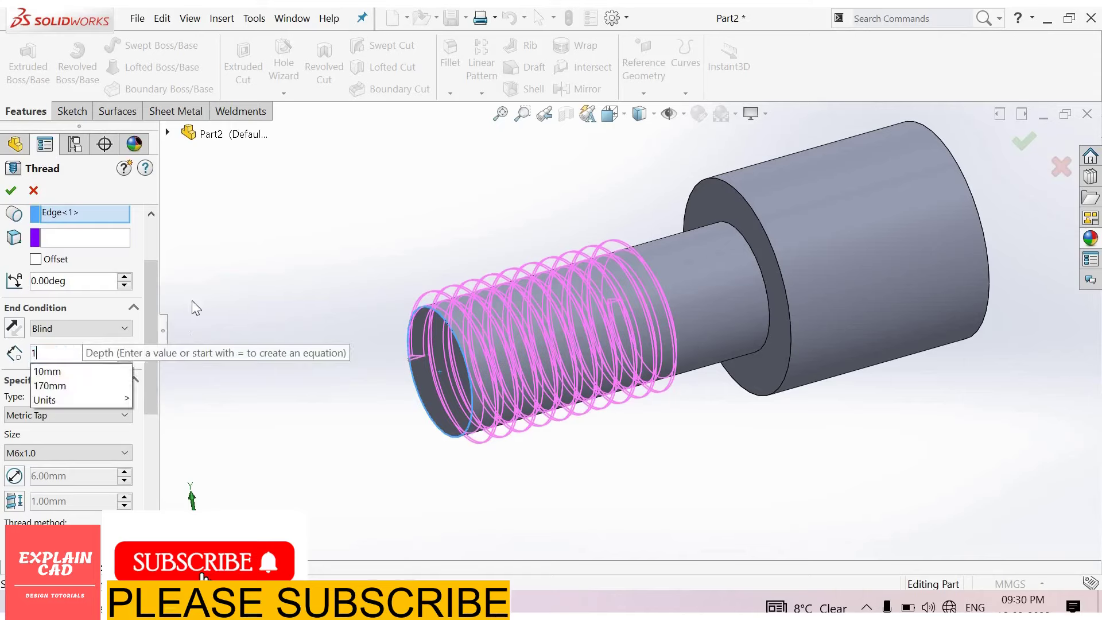
{"action": "key", "text": "Return"}
{"action": "type", "text": "8"}
{"action": "key", "text": "Return"}
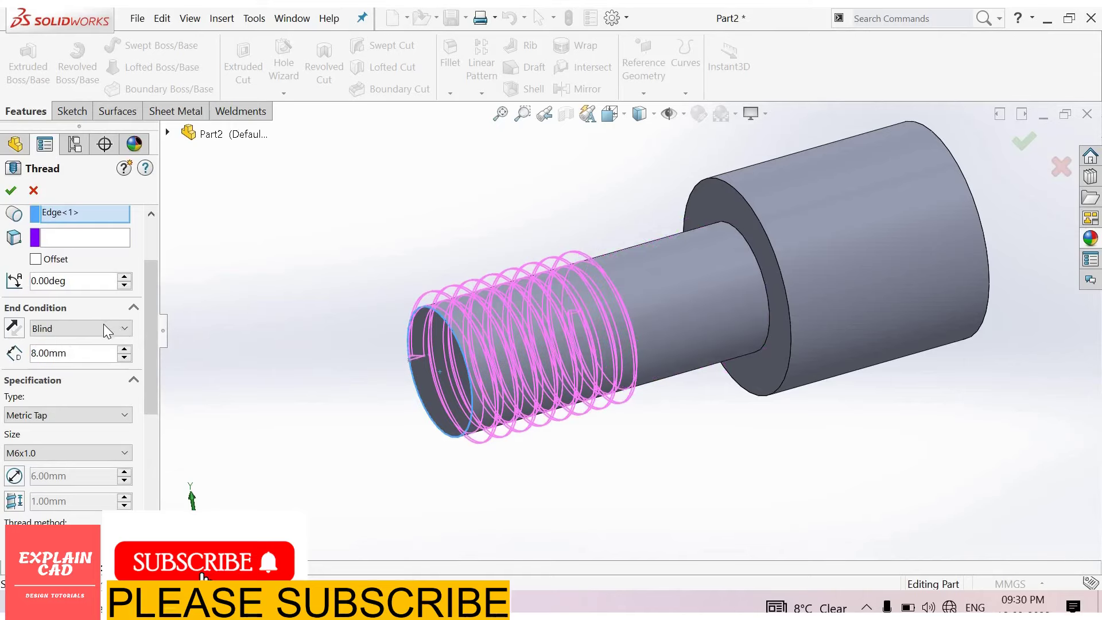
Step: Set the thread's end condition to Revolutions and raise the count to 8.25
{"action": "left_click", "coordinate": [96, 332]}
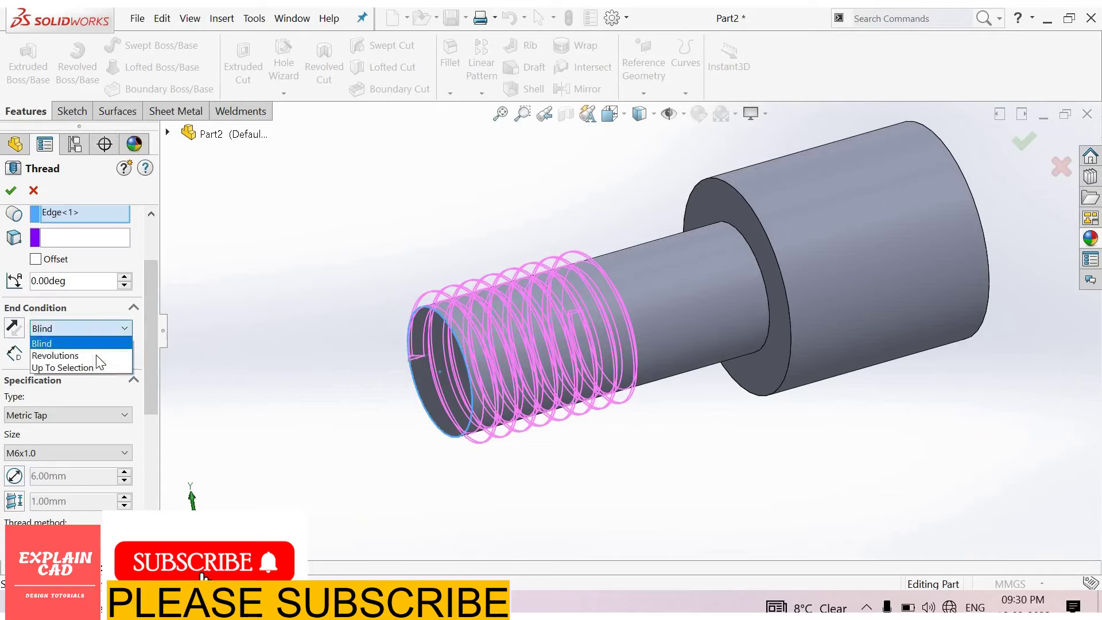
{"action": "left_click", "coordinate": [96, 355]}
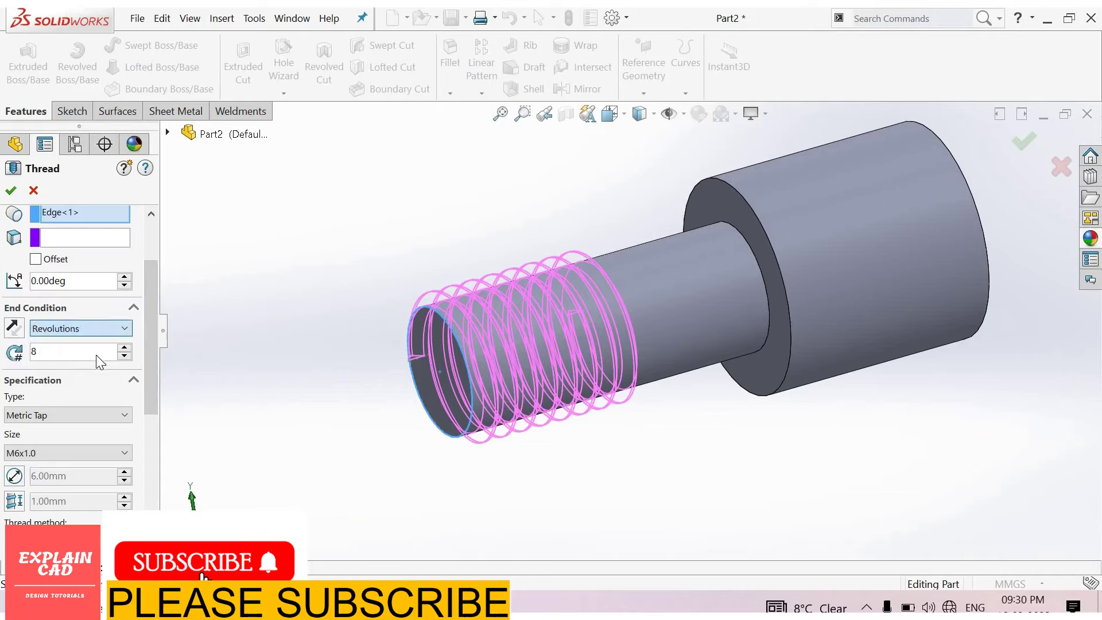
{"action": "left_click", "coordinate": [127, 347]}
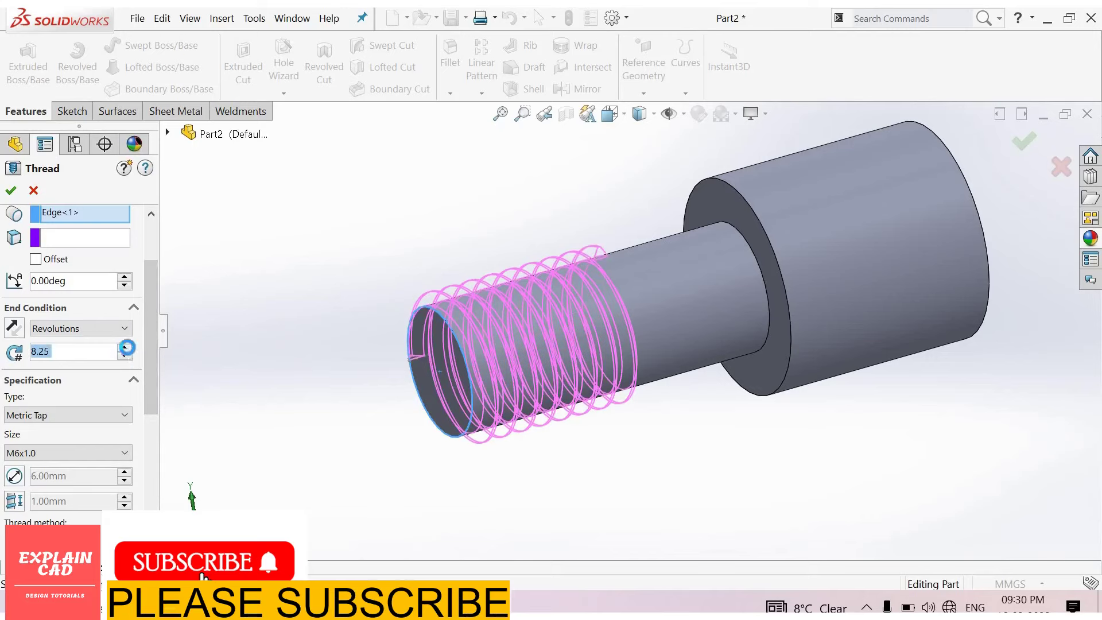
Step: Set the thread's end condition to Up To Selection, ending at the head's ring face around the shaft
{"action": "left_click", "coordinate": [107, 329]}
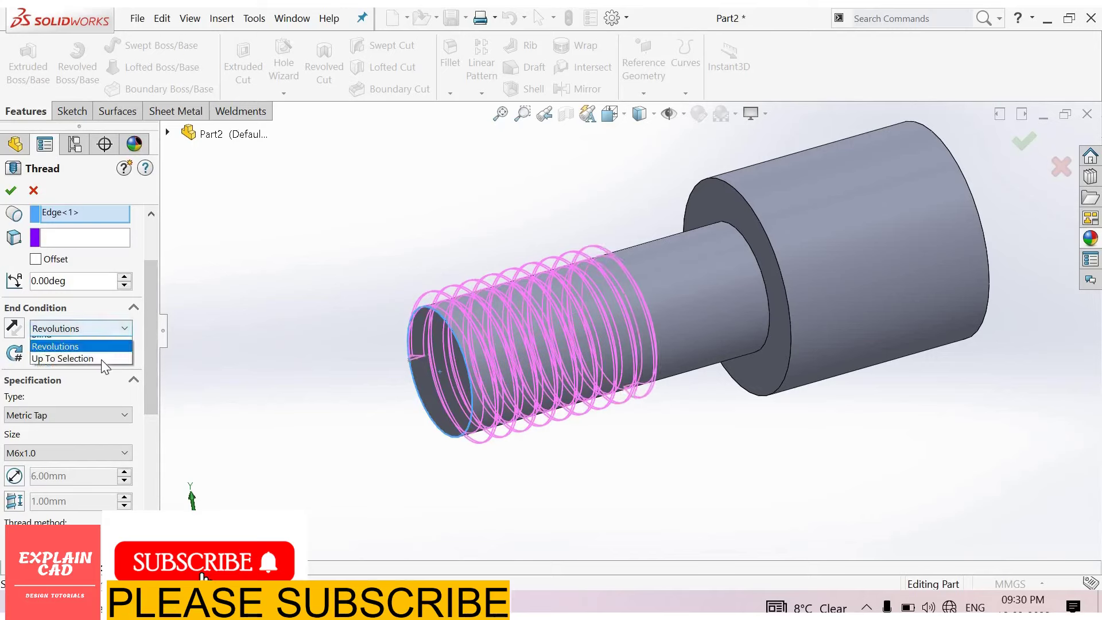
{"action": "left_click", "coordinate": [98, 366]}
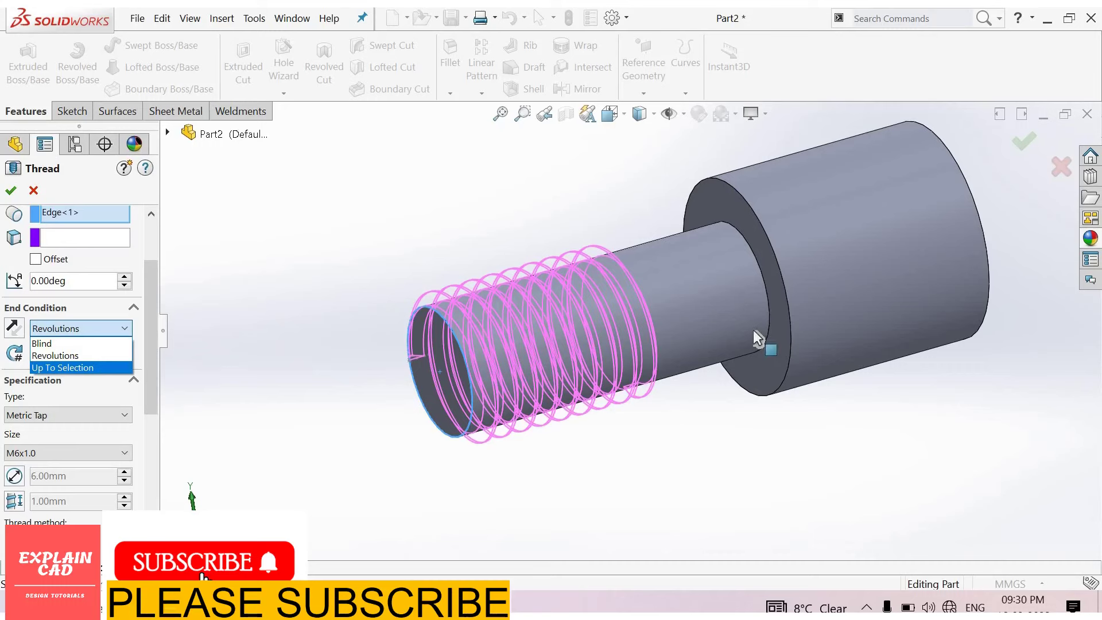
{"action": "left_click", "coordinate": [730, 351]}
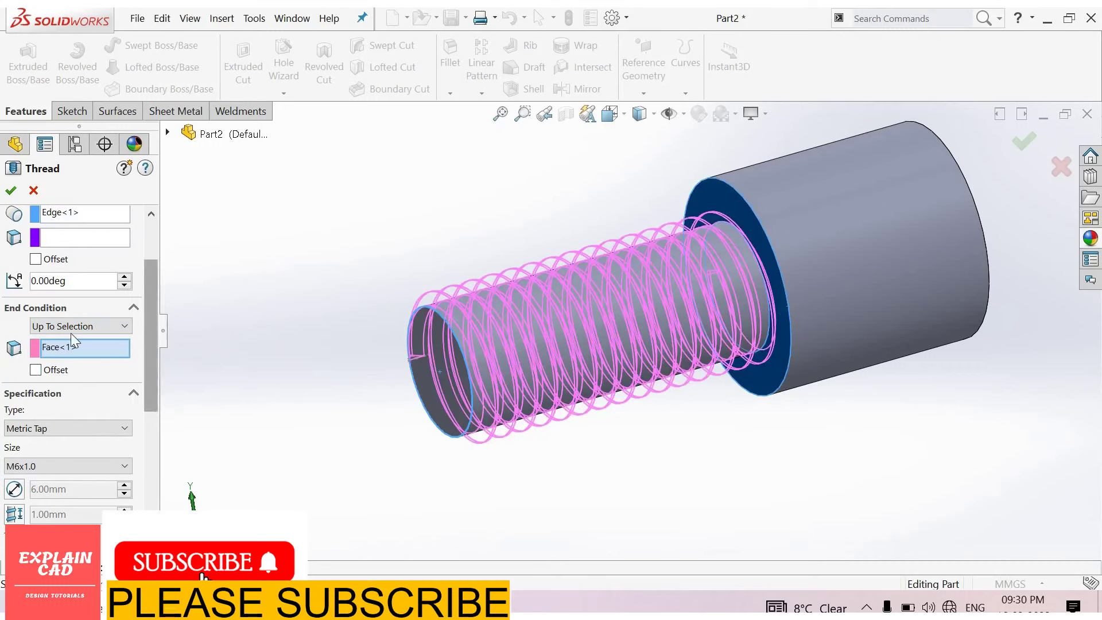
Step: Review the thread type and size choices, keeping Metric Tap and M6x1.0
{"action": "scroll", "coordinate": [71, 333], "scroll_direction": "down", "scroll_amount": 3}
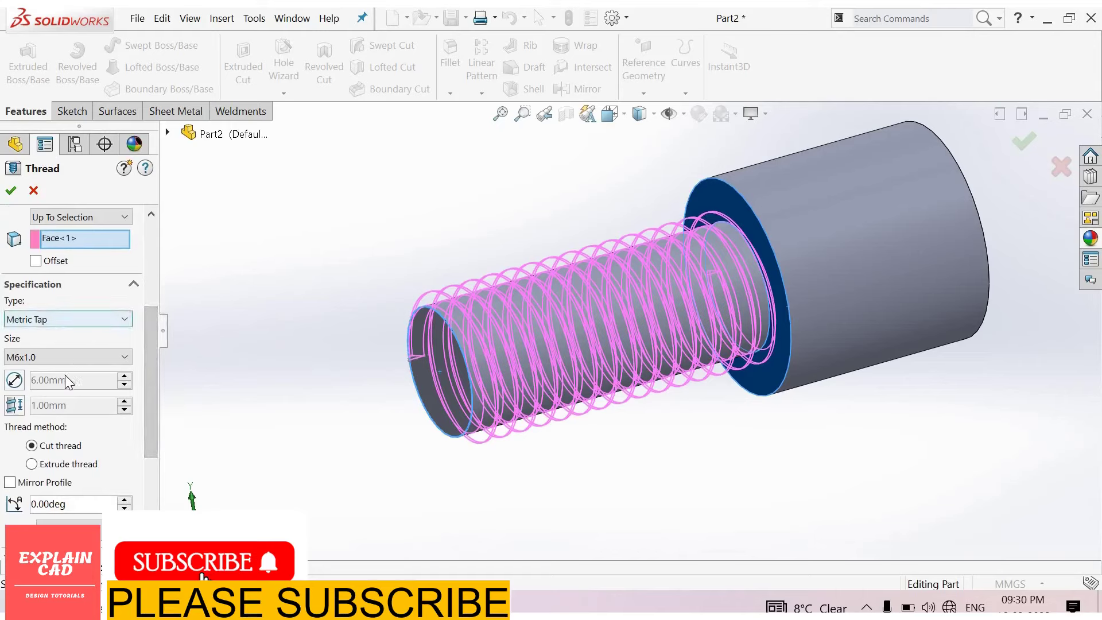
{"action": "key", "text": "alt+Down"}
{"action": "left_click", "coordinate": [37, 356]}
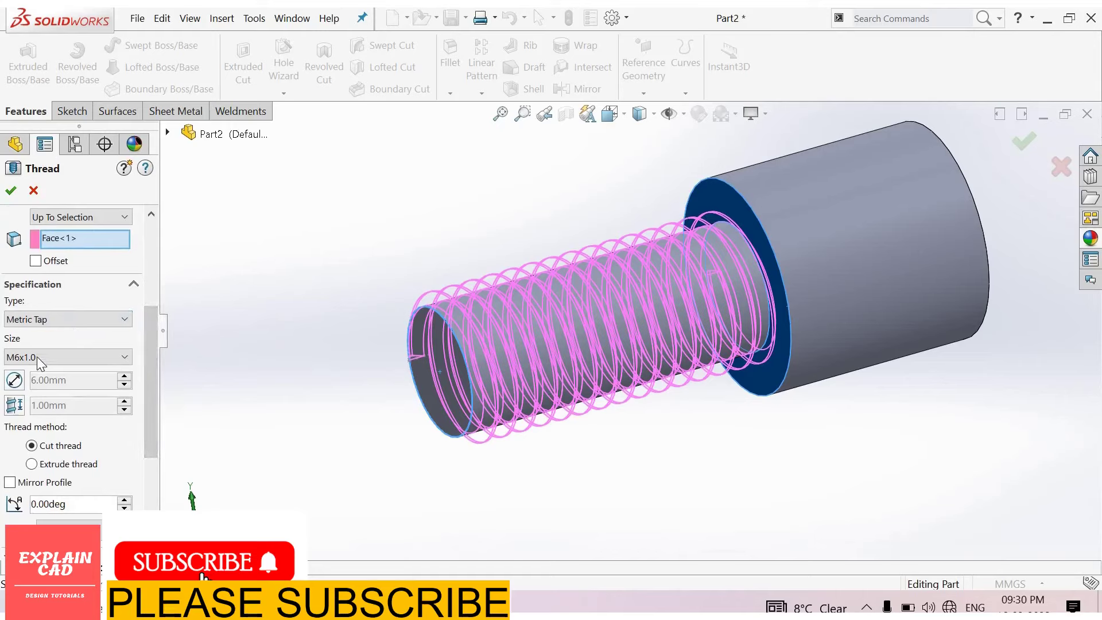
{"action": "left_click", "coordinate": [37, 357]}
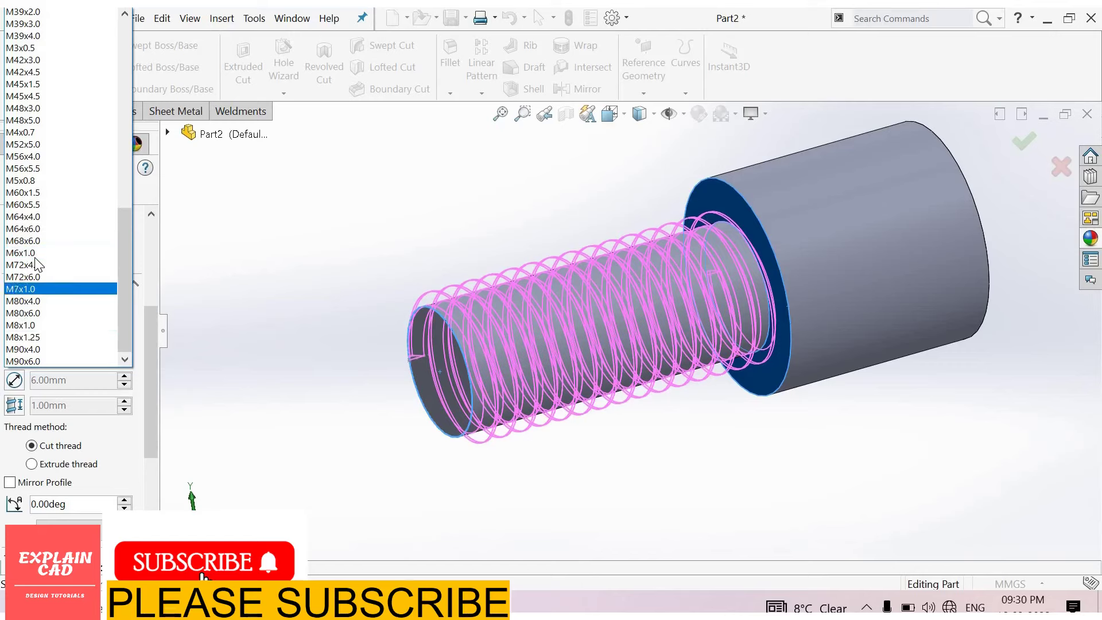
{"action": "left_click", "coordinate": [56, 381]}
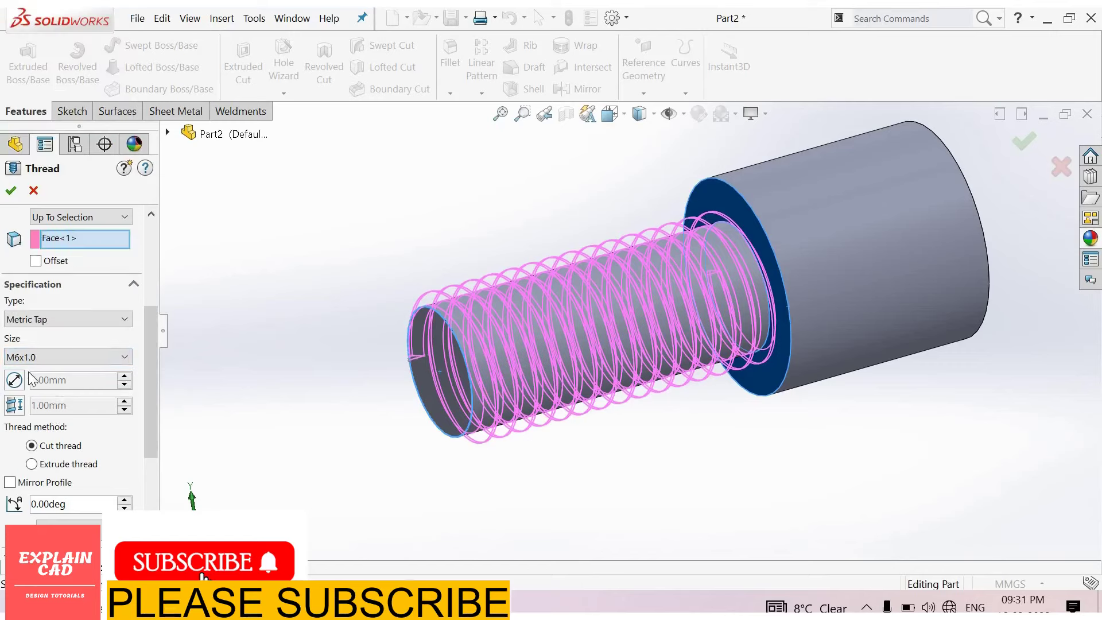
Step: Set the thread method to Extrude thread and accept the thread feature
{"action": "scroll", "coordinate": [32, 380], "scroll_direction": "down", "scroll_amount": 3}
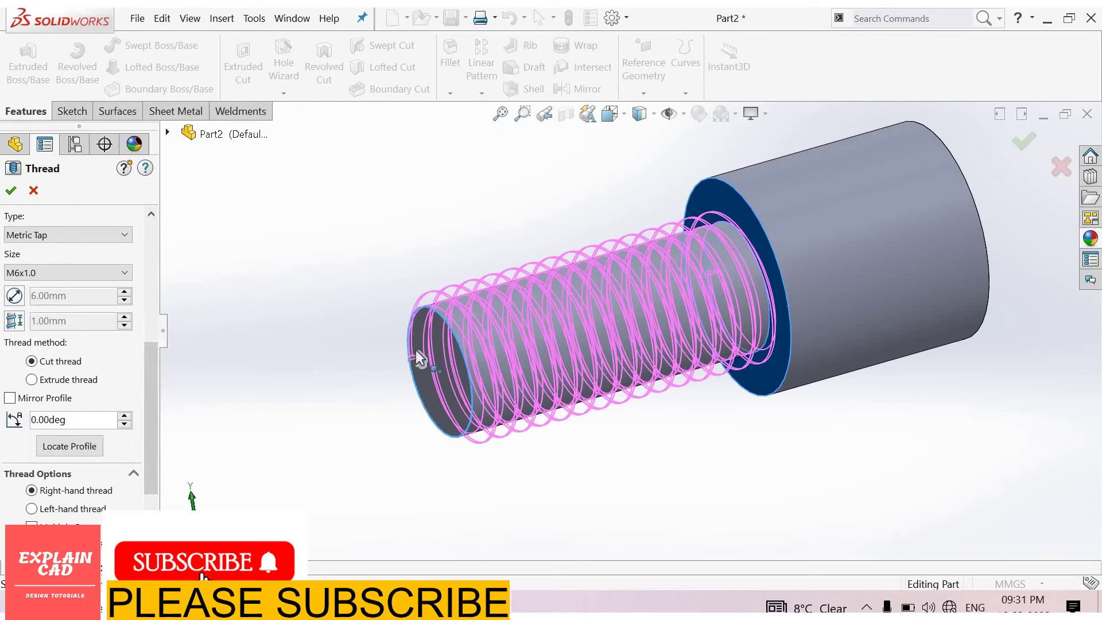
{"action": "left_click", "coordinate": [32, 379]}
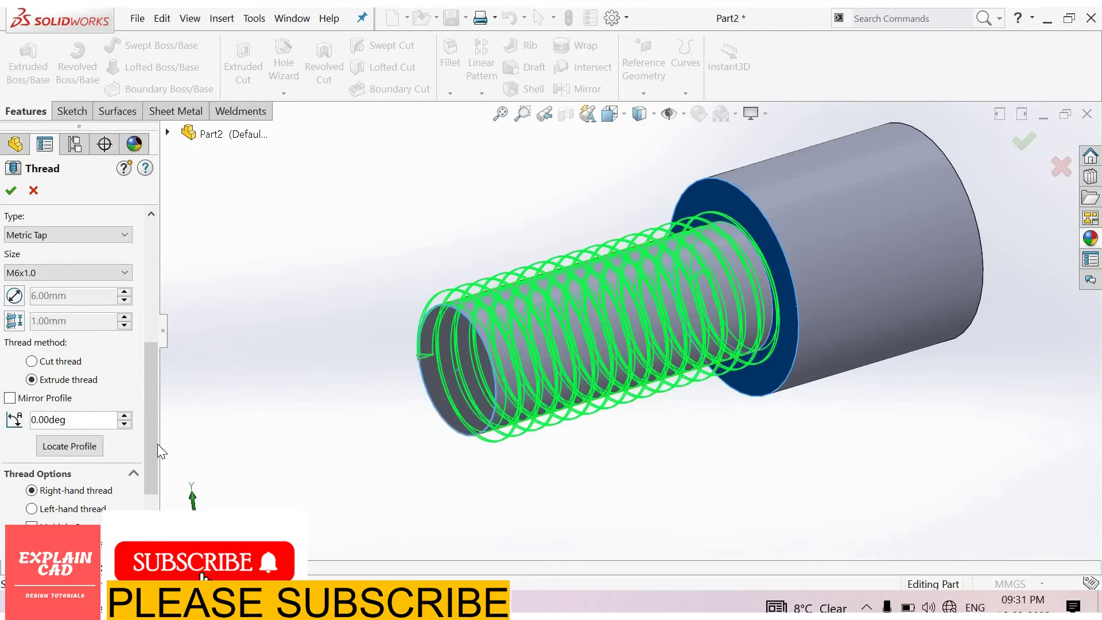
{"action": "scroll", "coordinate": [149, 450], "scroll_direction": "down", "scroll_amount": 3}
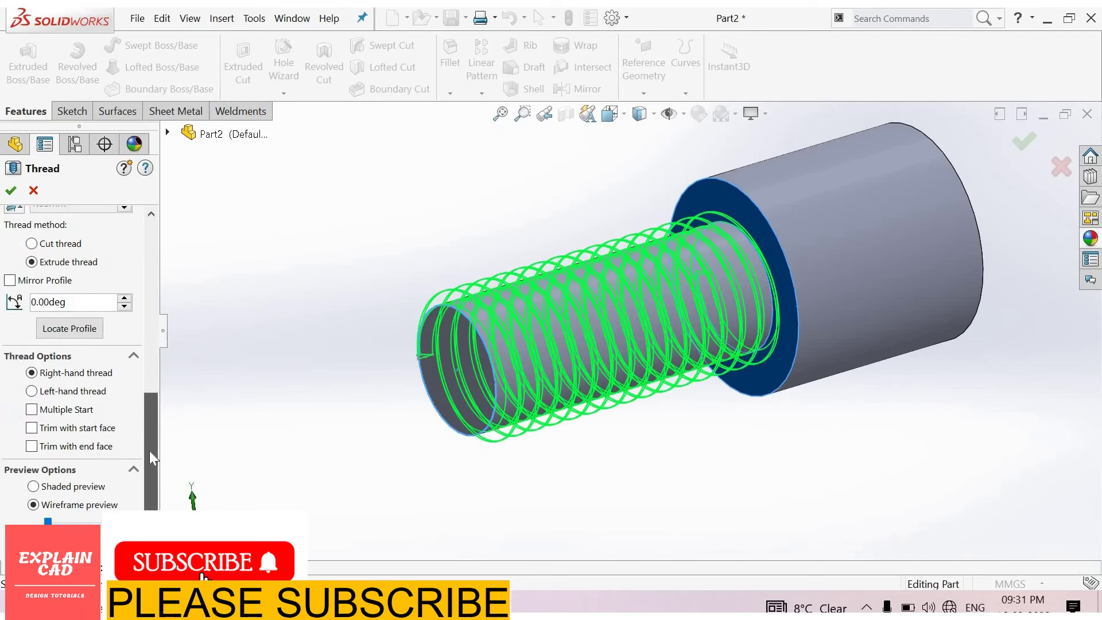
{"action": "scroll", "coordinate": [153, 368], "scroll_direction": "up", "scroll_amount": 6}
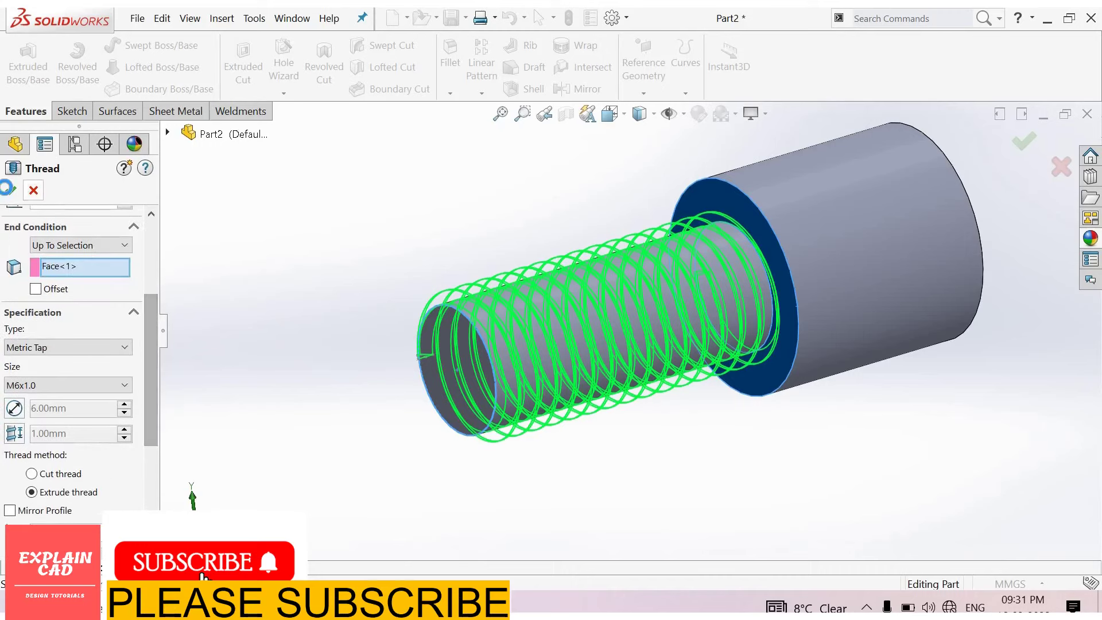
{"action": "left_click", "coordinate": [10, 190]}
Step: Edit the thread to start at a 5 mm offset, reversed to extend beyond the shaft's free end, and accept it
{"action": "middle_click_drag", "start_coordinate": [493, 252], "coordinate": [829, 292]}
{"action": "scroll", "coordinate": [681, 241], "scroll_direction": "down", "scroll_amount": 8}
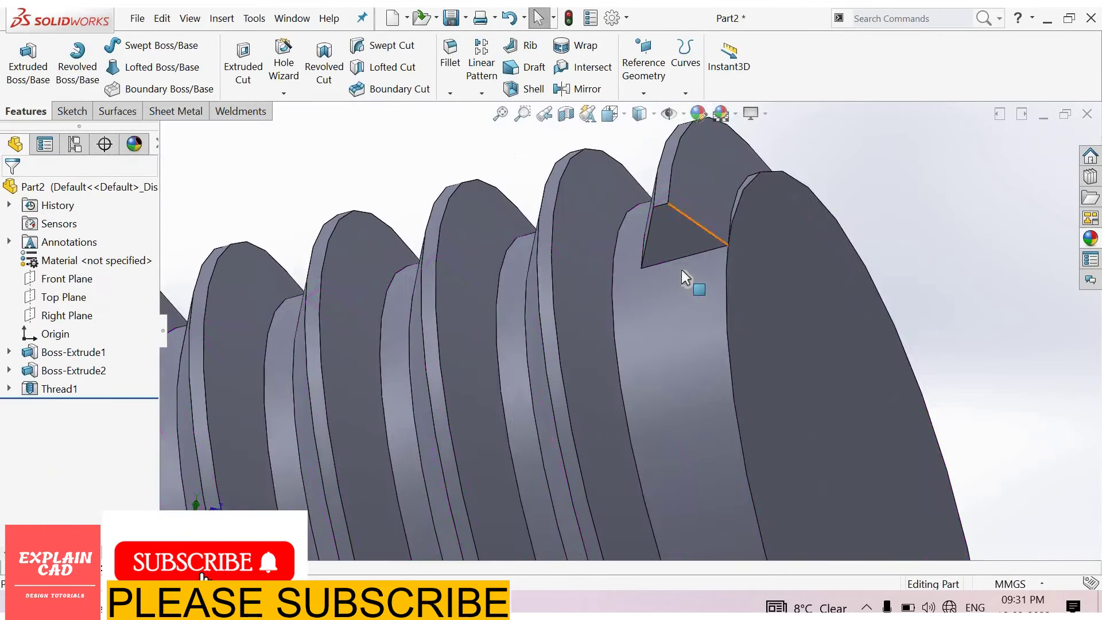
{"action": "scroll", "coordinate": [680, 270], "scroll_direction": "up", "scroll_amount": 3}
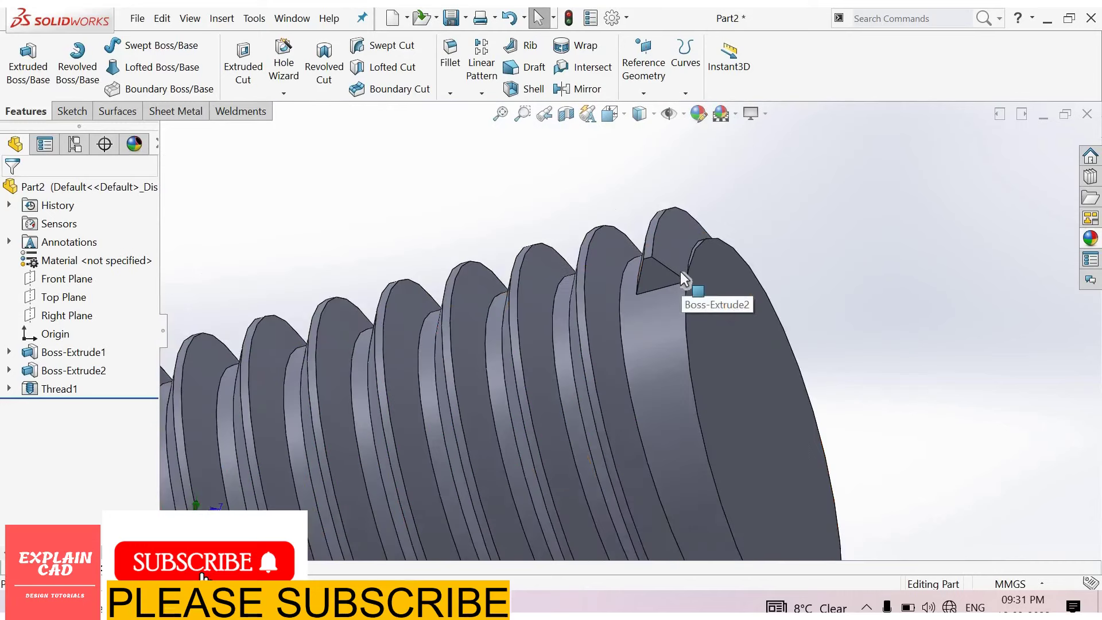
{"action": "left_click", "coordinate": [56, 390]}
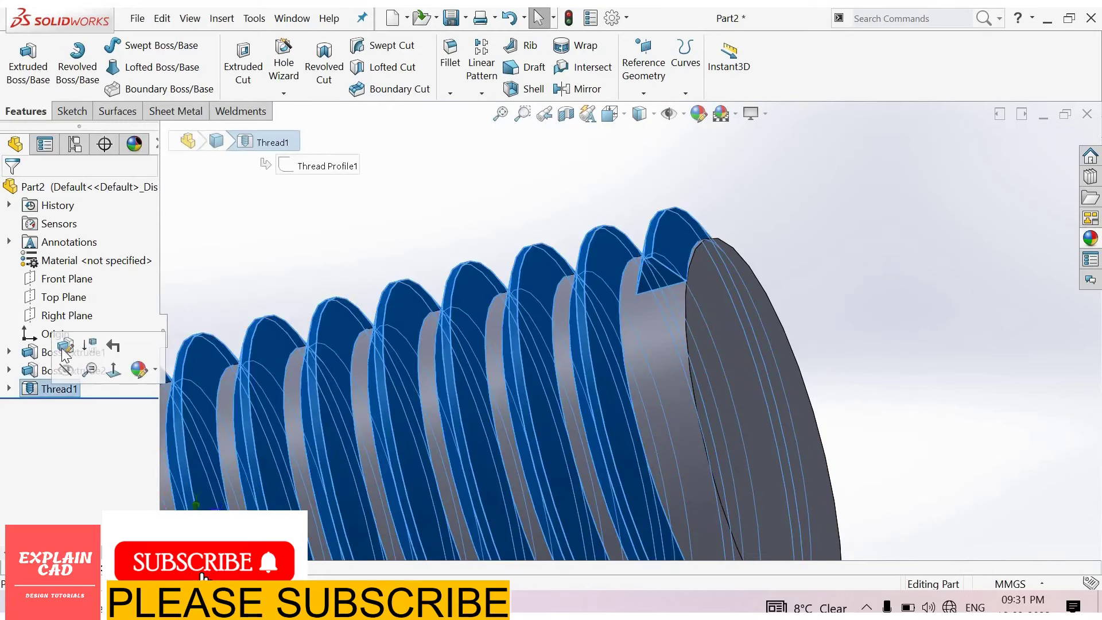
{"action": "left_click", "coordinate": [64, 346]}
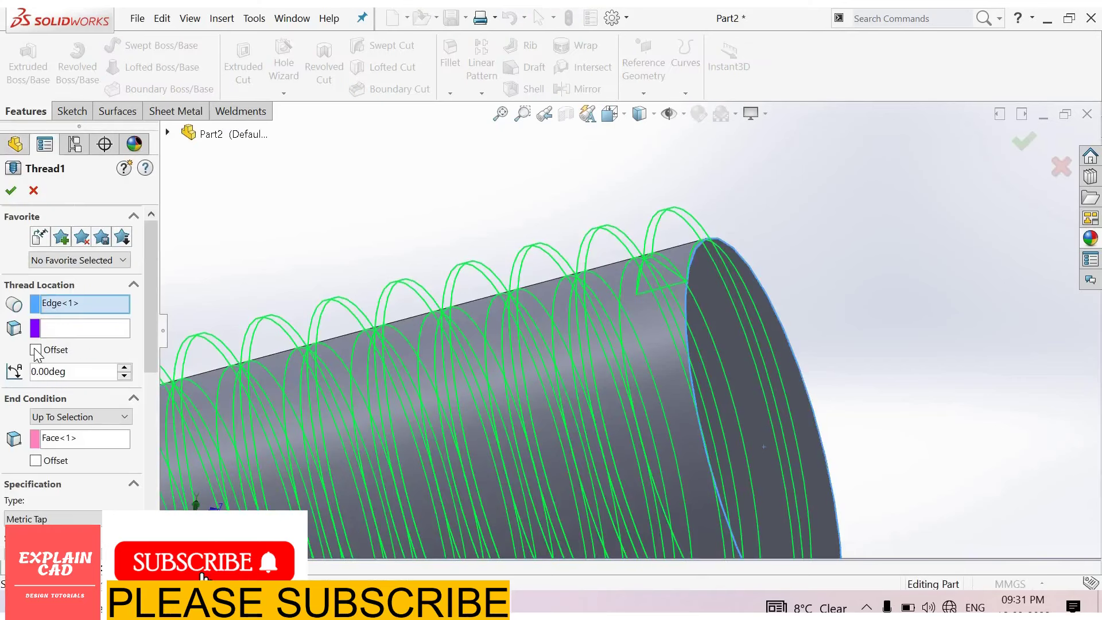
{"action": "left_click", "coordinate": [35, 349]}
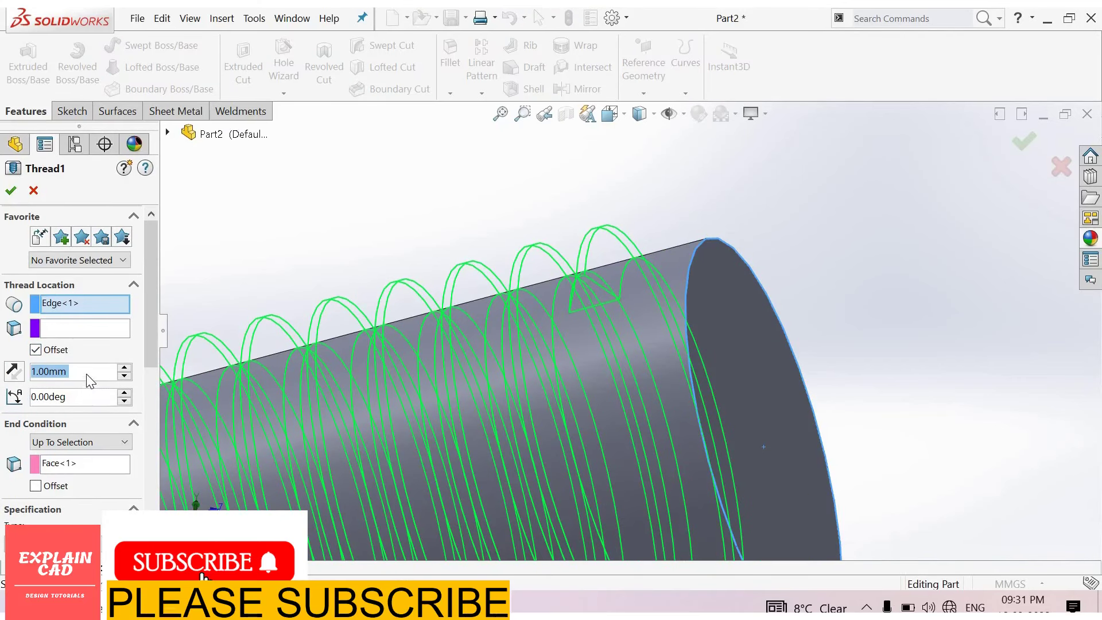
{"action": "type", "text": "5"}
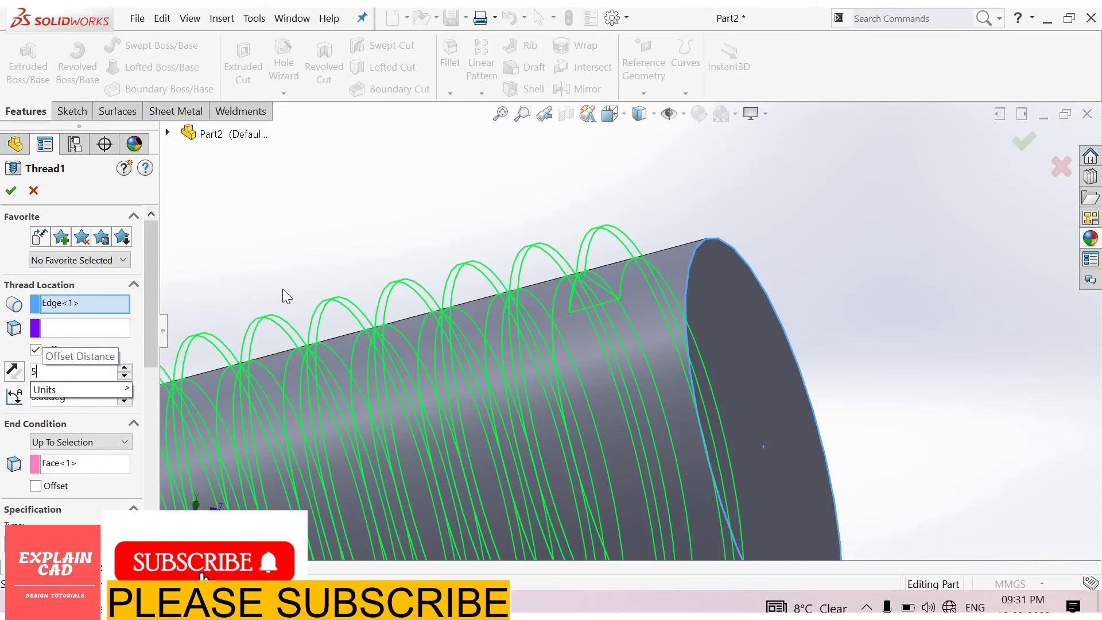
{"action": "key", "text": "Return"}
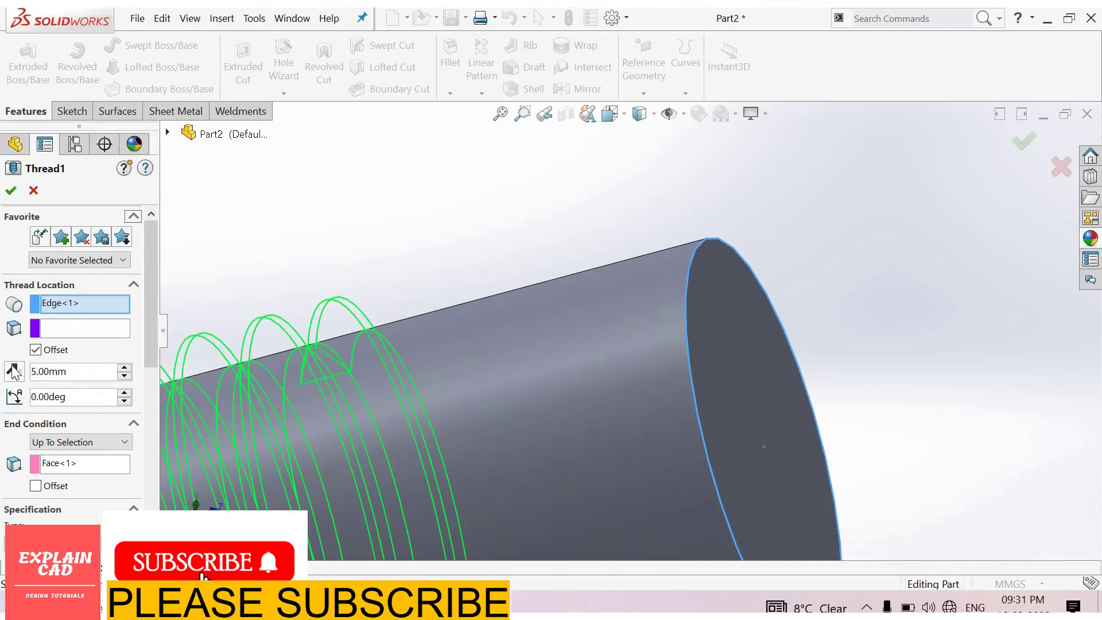
{"action": "left_click", "coordinate": [14, 371]}
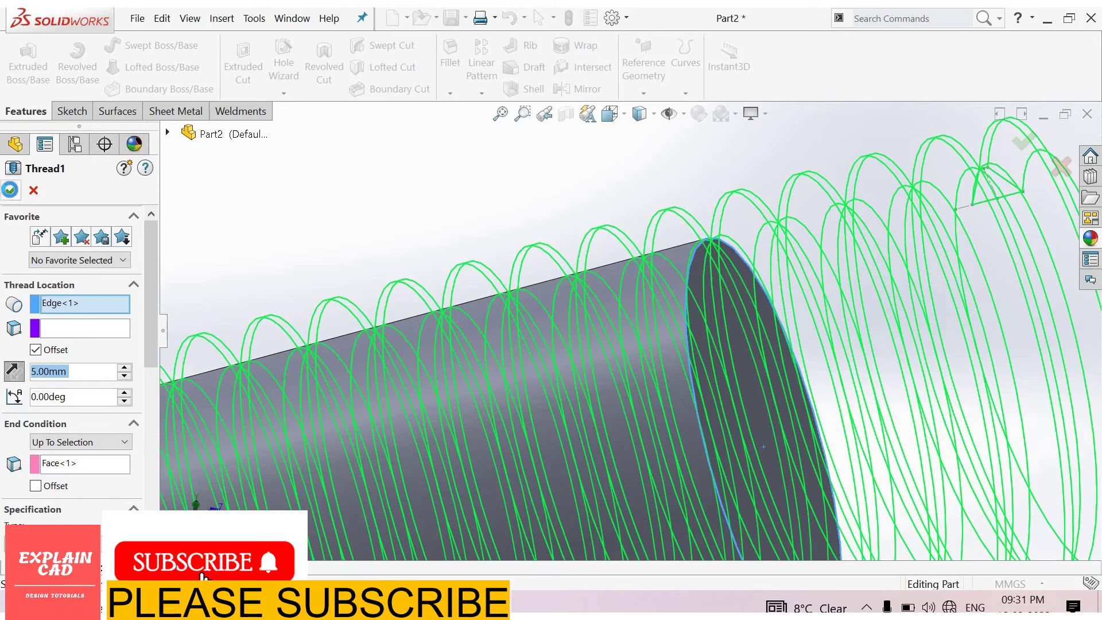
{"action": "key", "text": "Return"}
Step: Start a sketch on the shaft's free end face and draw a circle about 9.36 mm in diameter centred on the origin
{"action": "scroll", "coordinate": [627, 398], "scroll_direction": "up", "scroll_amount": 3}
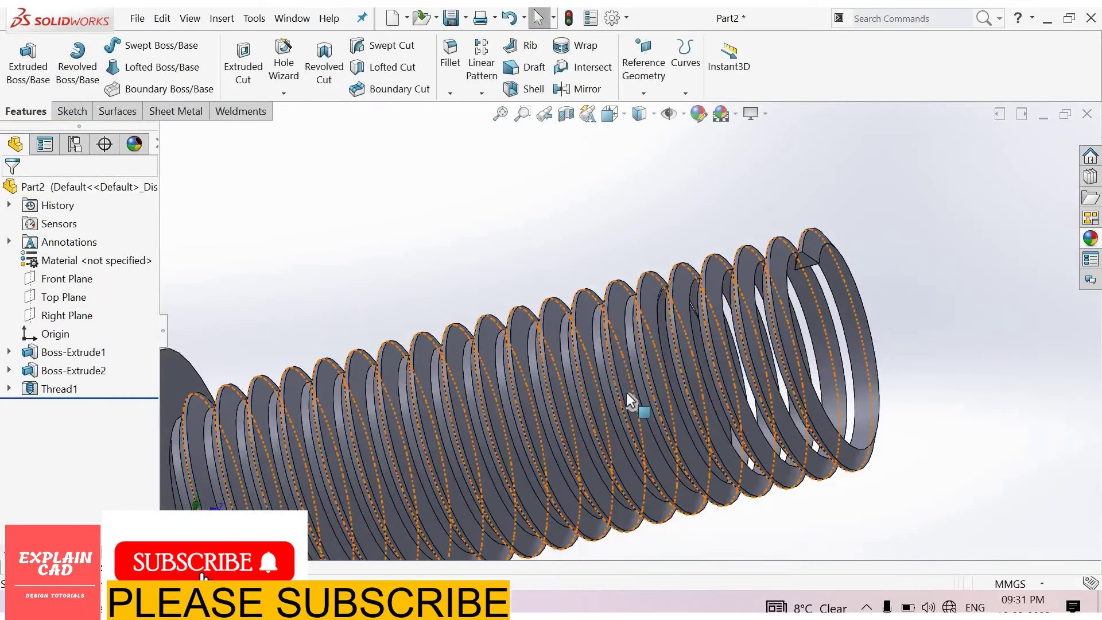
{"action": "middle_click_drag", "start_coordinate": [627, 399], "coordinate": [670, 373]}
{"action": "scroll", "coordinate": [618, 404], "scroll_direction": "up", "scroll_amount": 2}
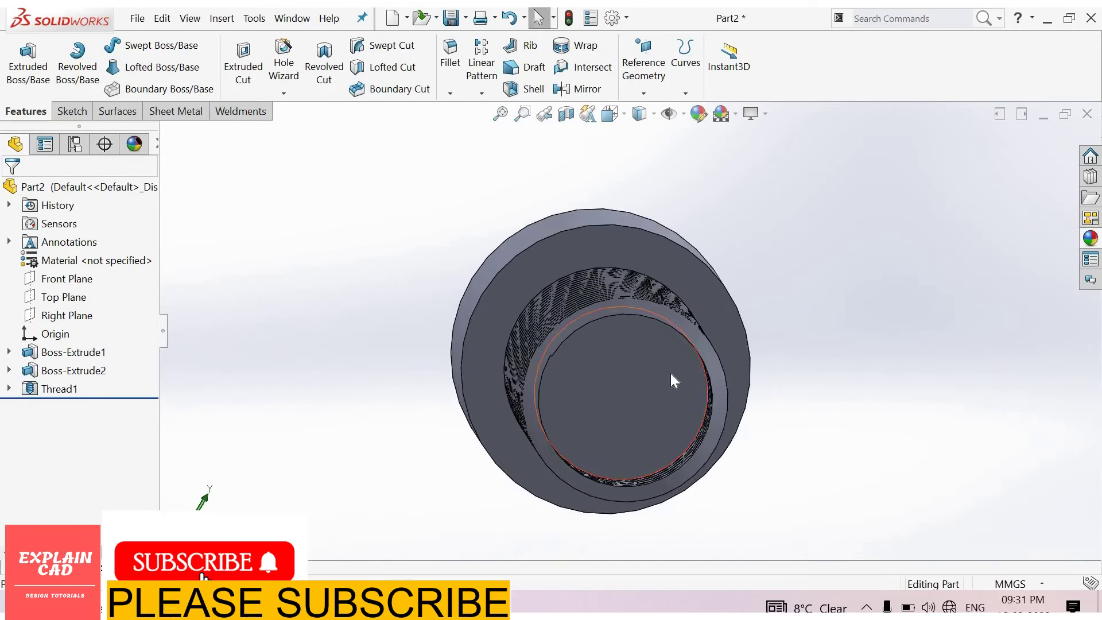
{"action": "left_click", "coordinate": [670, 373]}
{"action": "left_click", "coordinate": [671, 371]}
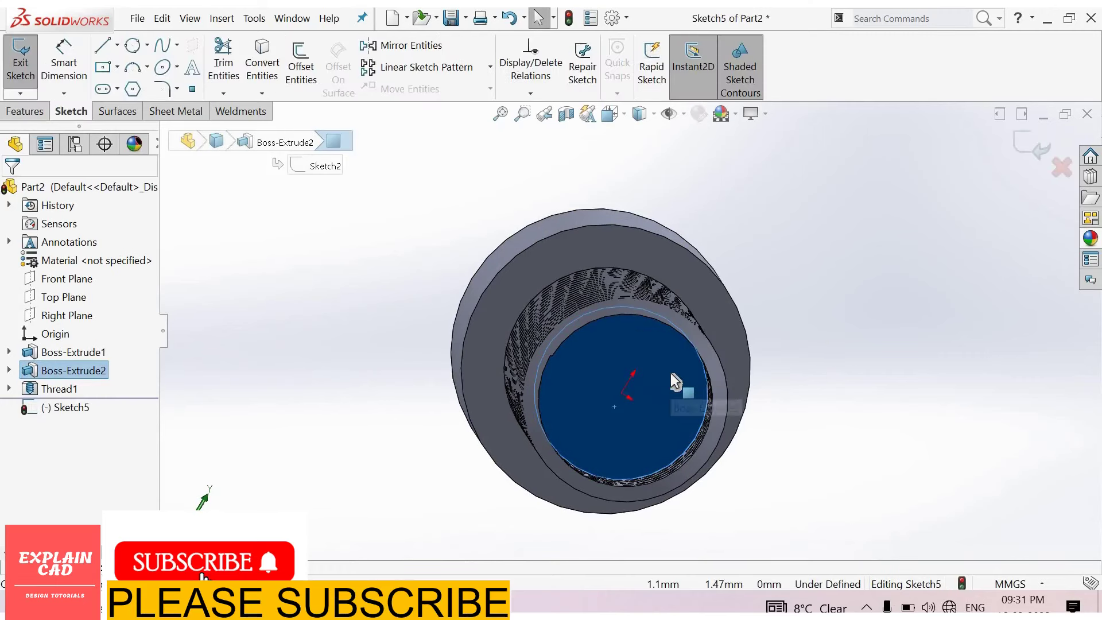
{"action": "right_click_drag", "start_coordinate": [892, 316], "coordinate": [673, 342]}
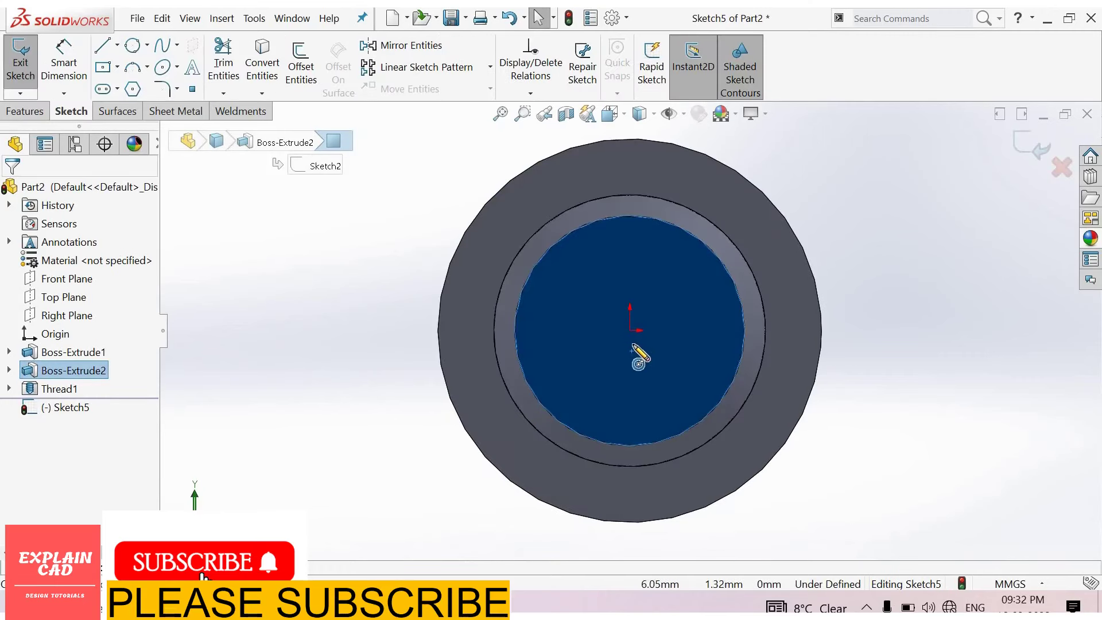
{"action": "left_click", "coordinate": [633, 332]}
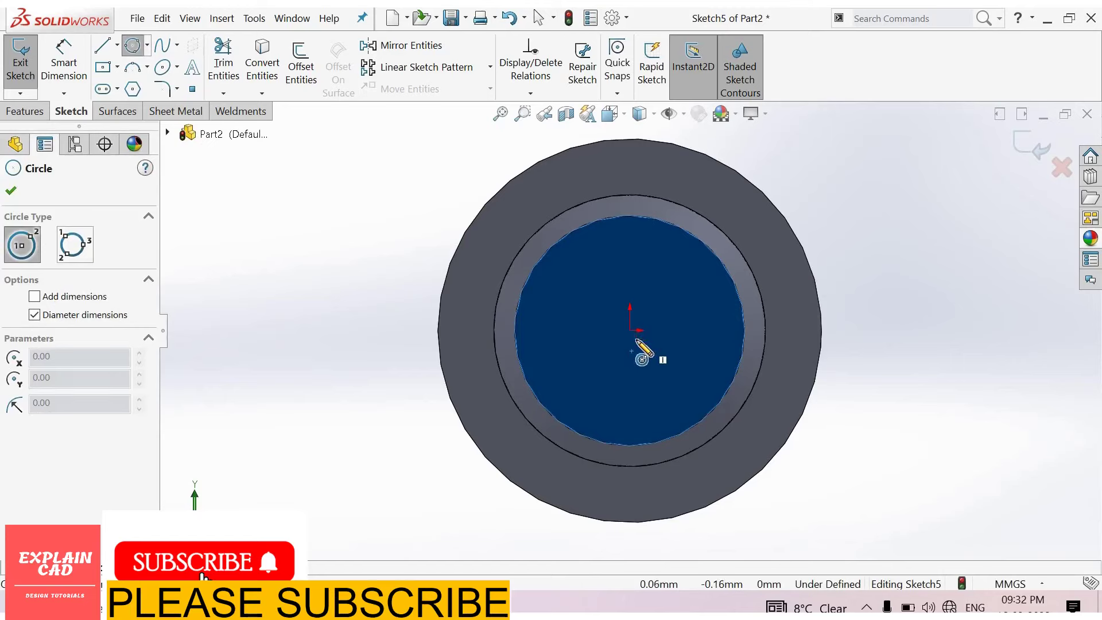
{"action": "left_click", "coordinate": [812, 337]}
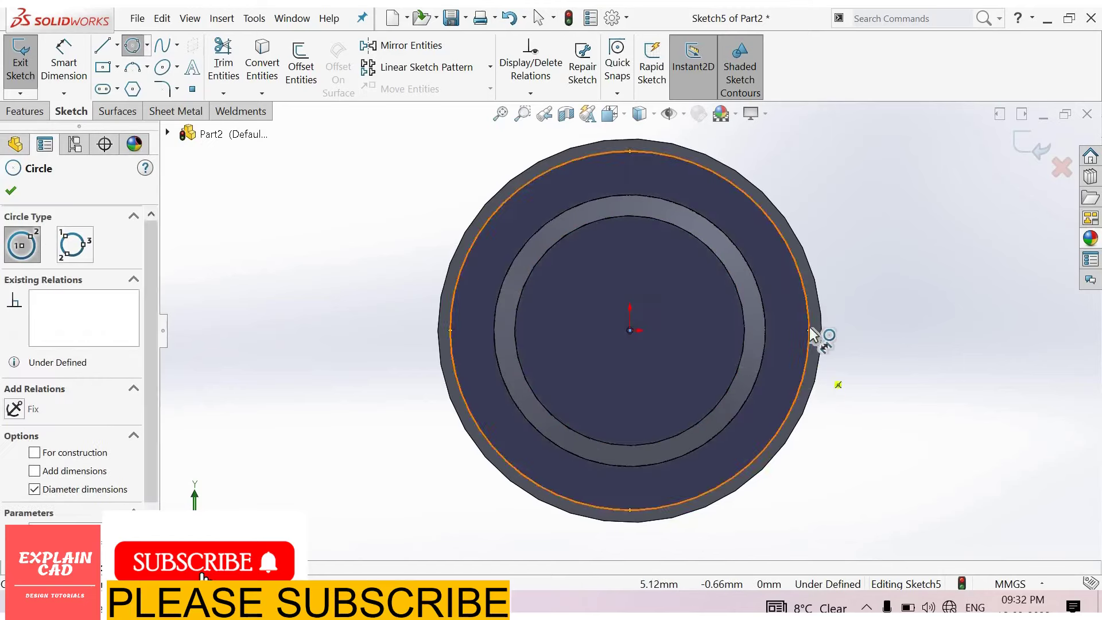
Step: Set the circle's diameter to 10 mm and exit the sketch
{"action": "right_click_drag", "start_coordinate": [818, 344], "coordinate": [835, 303]}
{"action": "left_click", "coordinate": [808, 304]}
{"action": "left_click", "coordinate": [918, 288]}
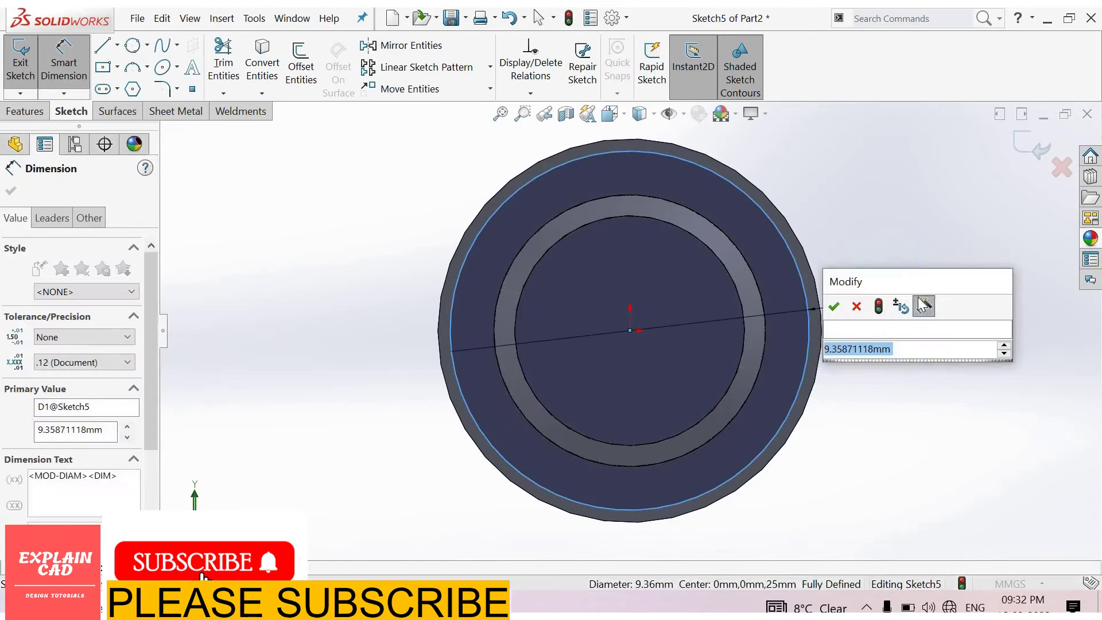
{"action": "type", "text": "10"}
{"action": "key", "text": "Return"}
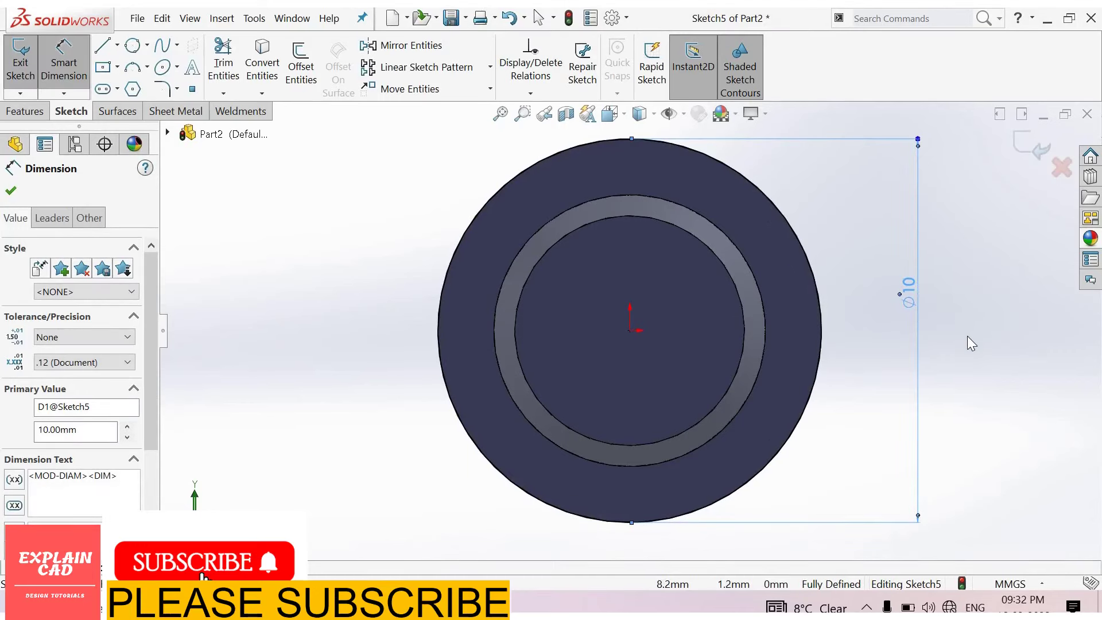
{"action": "right_click", "coordinate": [966, 336]}
{"action": "left_click", "coordinate": [1020, 156]}
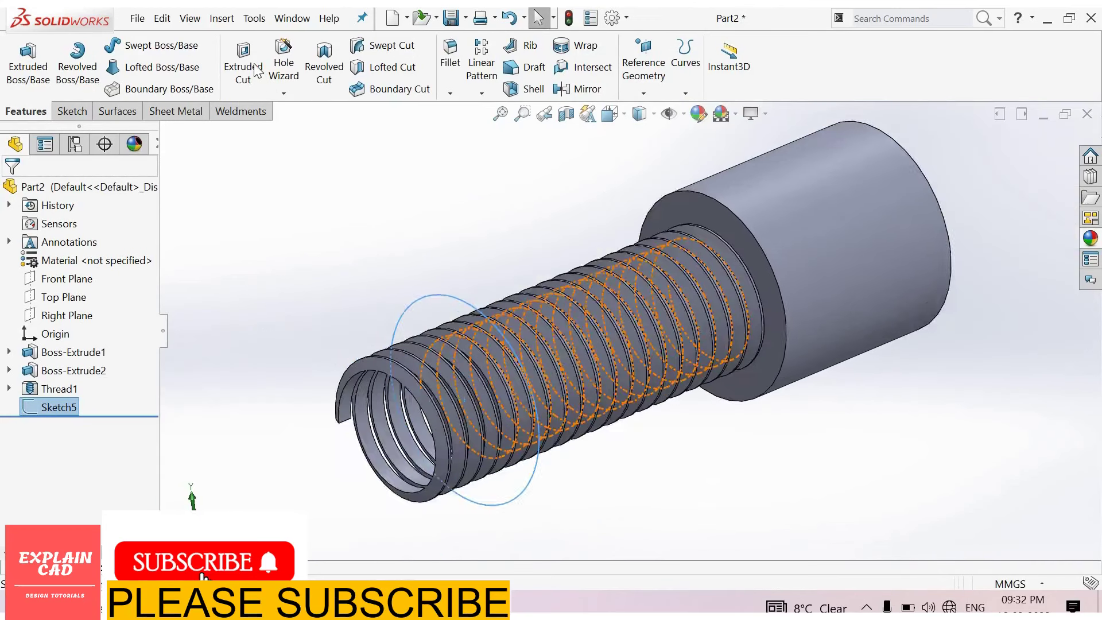
Step: Extrude-cut the circle Through All in the reversed direction, away from the head, to trim the thread beyond the shaft's end
{"action": "left_click", "coordinate": [252, 68]}
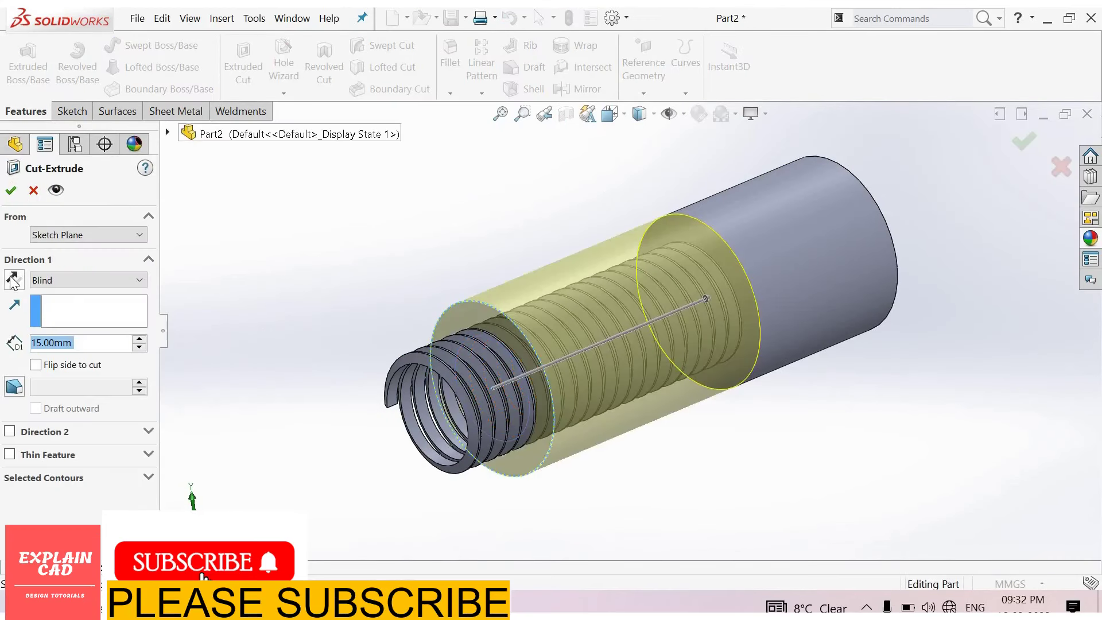
{"action": "left_click", "coordinate": [14, 279]}
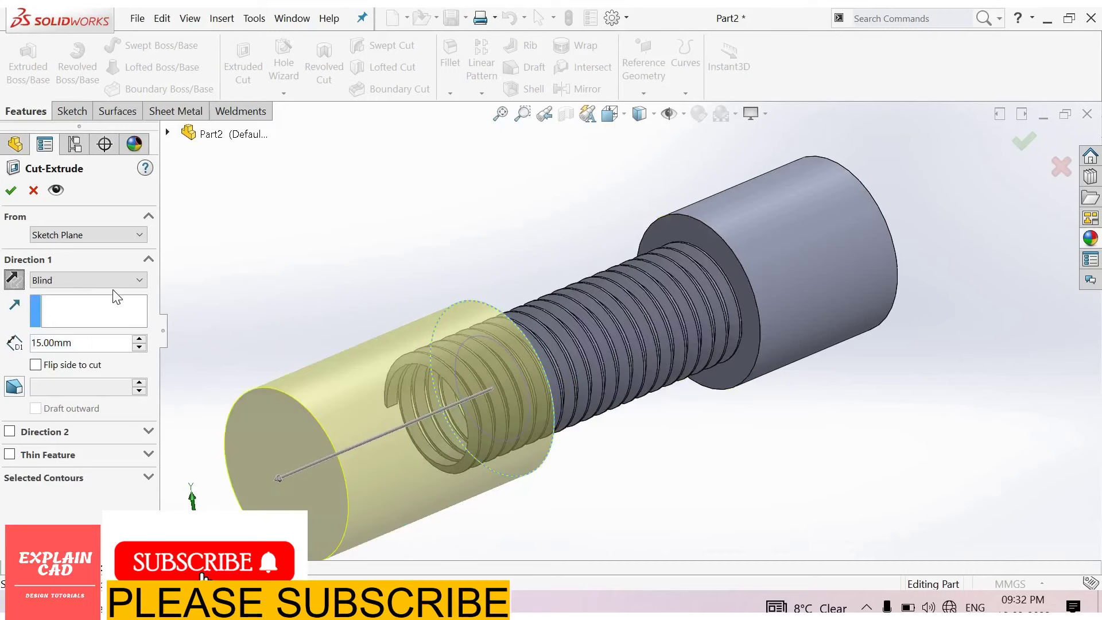
{"action": "left_click", "coordinate": [111, 280]}
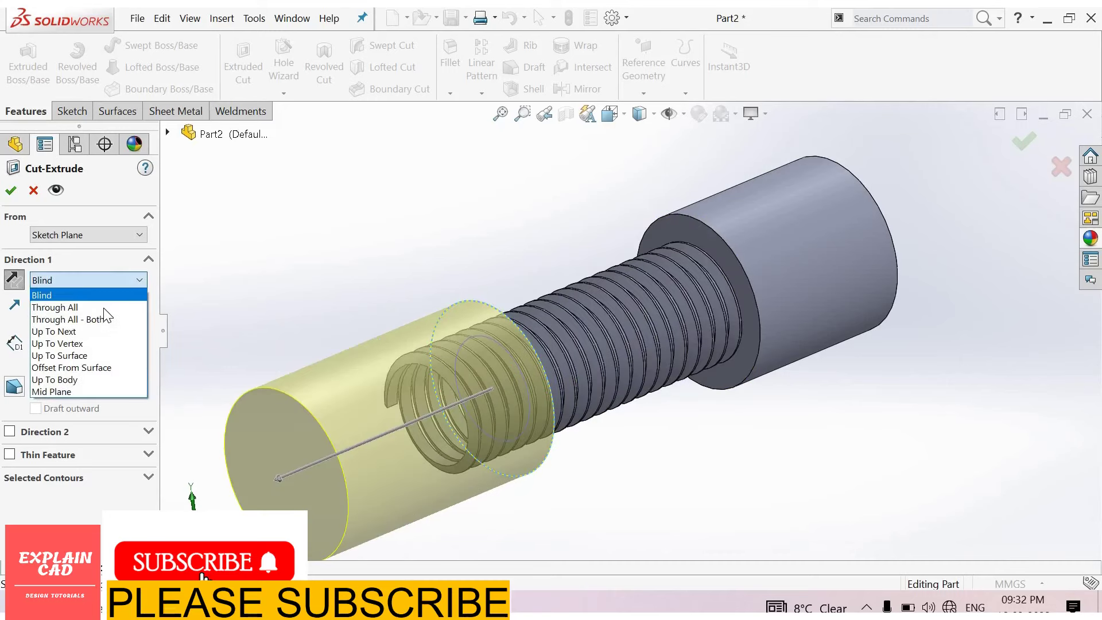
{"action": "left_click", "coordinate": [103, 308]}
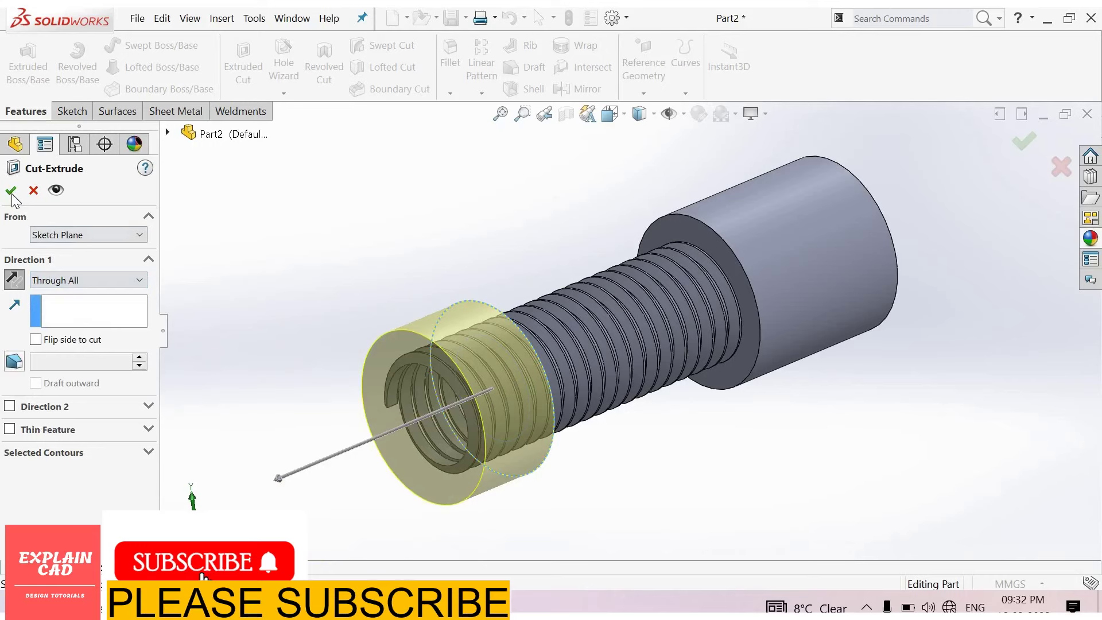
{"action": "key", "text": "Return"}
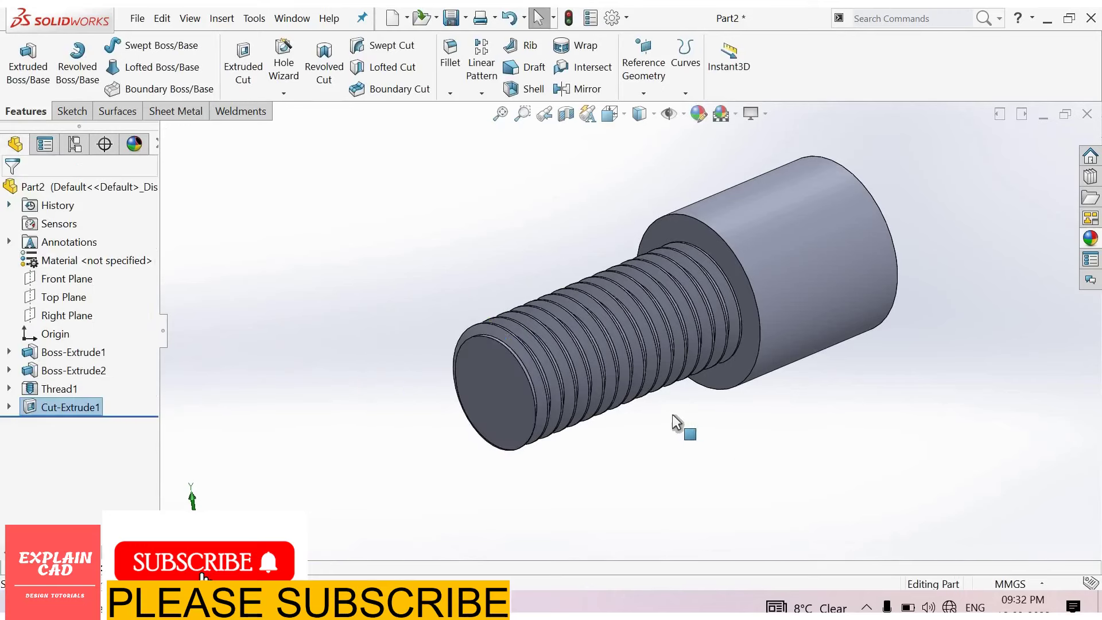
Step: Start a Thread feature on the circular edge of the hole in the head's outer end face
{"action": "mouse_move", "coordinate": [673, 414]}
{"action": "middle_mouse_down"}
{"action": "mouse_move", "coordinate": [702, 424]}
{"action": "mouse_move", "coordinate": [563, 459]}
{"action": "mouse_move", "coordinate": [528, 430]}
{"action": "mouse_move", "coordinate": [563, 443]}
{"action": "mouse_move", "coordinate": [544, 396]}
{"action": "mouse_move", "coordinate": [652, 290]}
{"action": "mouse_move", "coordinate": [754, 315]}
{"action": "mouse_move", "coordinate": [814, 312]}
{"action": "mouse_move", "coordinate": [843, 277]}
{"action": "mouse_move", "coordinate": [745, 400]}
{"action": "mouse_move", "coordinate": [715, 390]}
{"action": "mouse_move", "coordinate": [677, 419]}
{"action": "middle_mouse_up"}
{"action": "scroll", "coordinate": [701, 425], "scroll_direction": "down", "scroll_amount": 10}
{"action": "scroll", "coordinate": [842, 276], "scroll_direction": "up", "scroll_amount": 5}
{"action": "scroll", "coordinate": [718, 409], "scroll_direction": "down", "scroll_amount": 3}
{"action": "scroll", "coordinate": [717, 408], "scroll_direction": "down", "scroll_amount": 1}
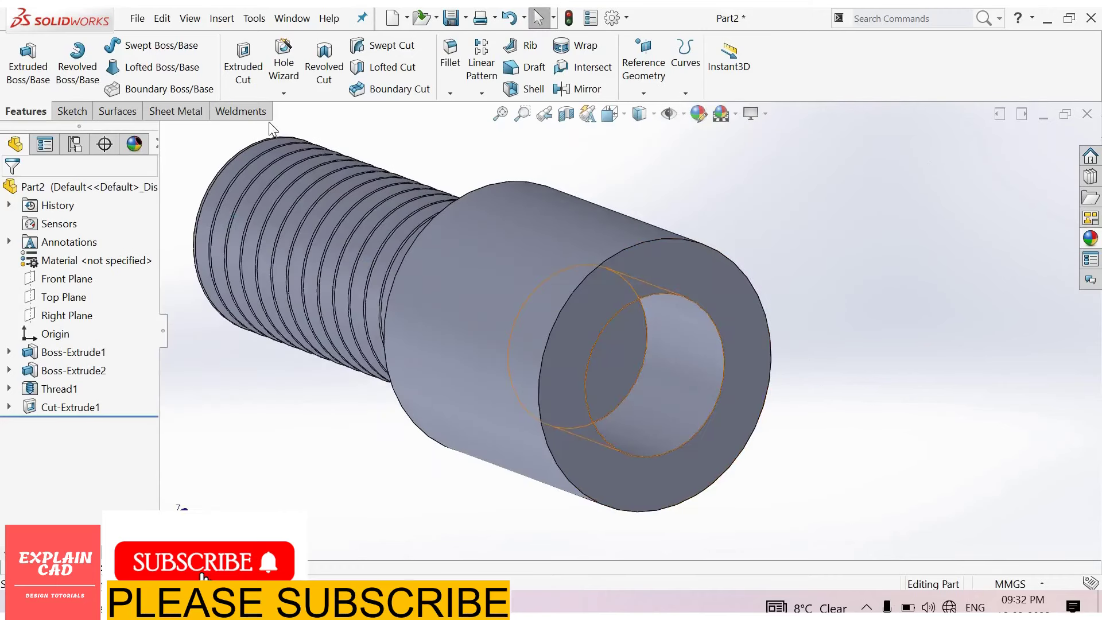
{"action": "left_click", "coordinate": [284, 92]}
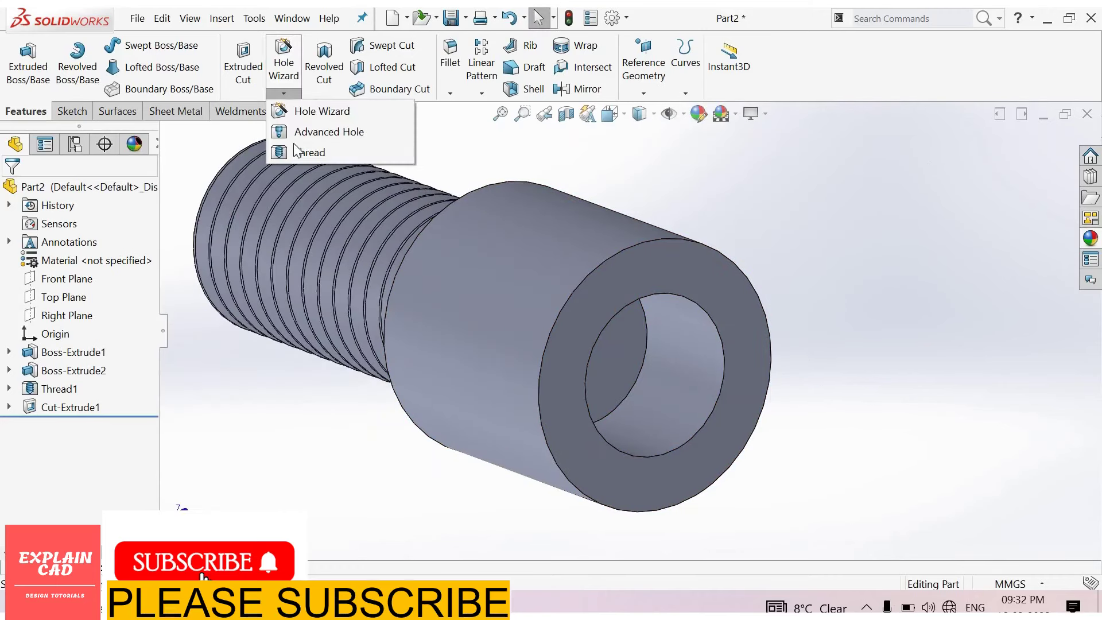
{"action": "left_click", "coordinate": [297, 152]}
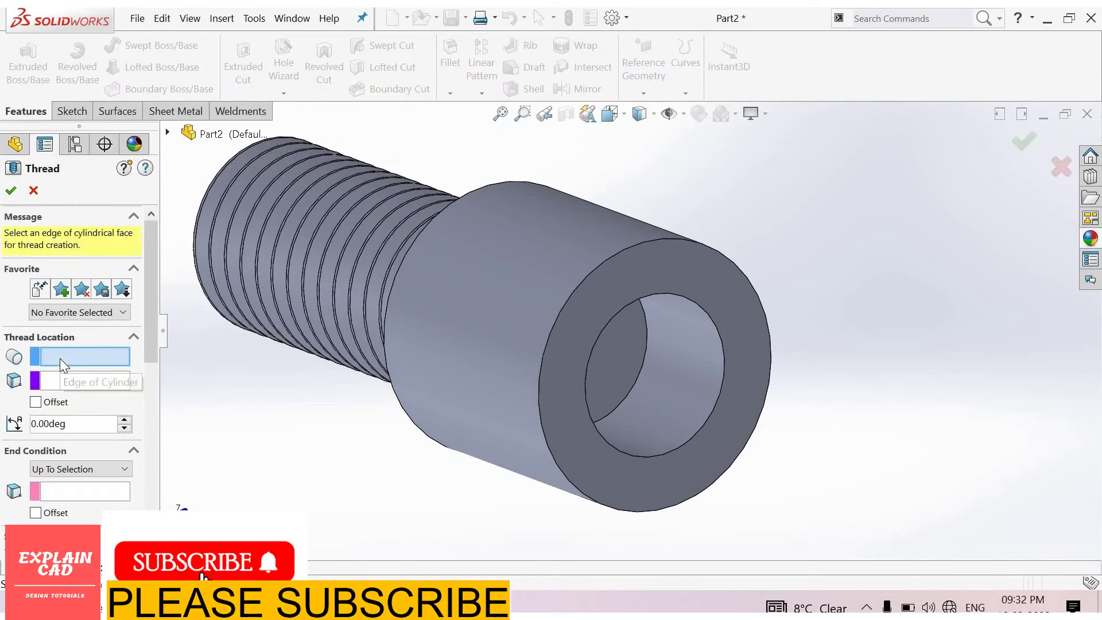
{"action": "left_click", "coordinate": [724, 385]}
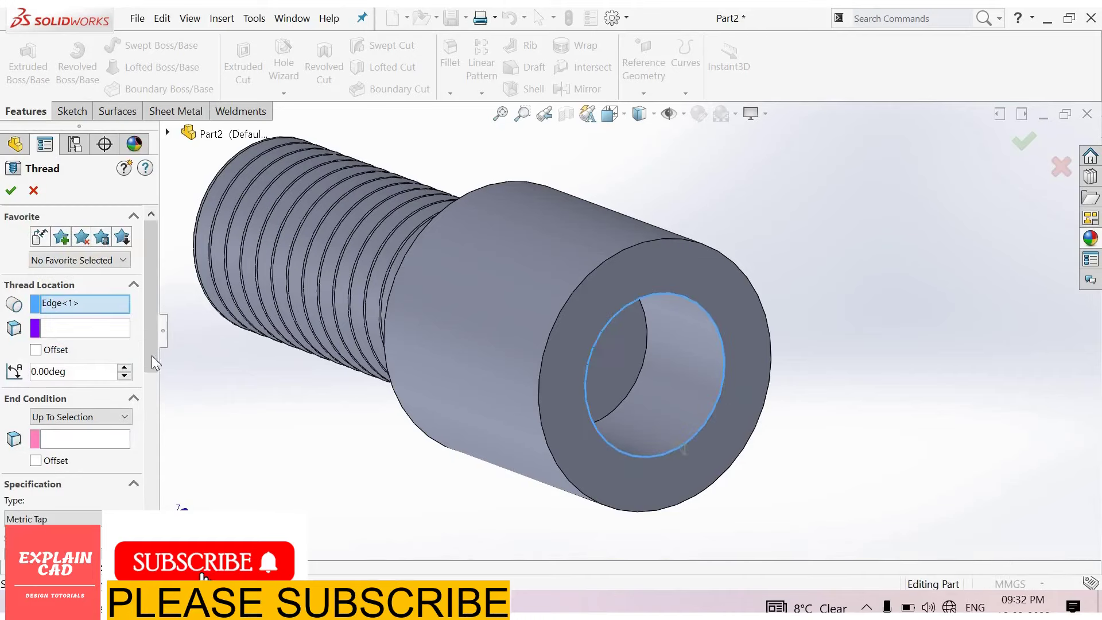
Step: Set the hole thread's end condition to Blind with a 5 mm depth and accept it as an M6x1.0 Metric Tap cut thread
{"action": "scroll", "coordinate": [87, 323], "scroll_direction": "down", "scroll_amount": 2}
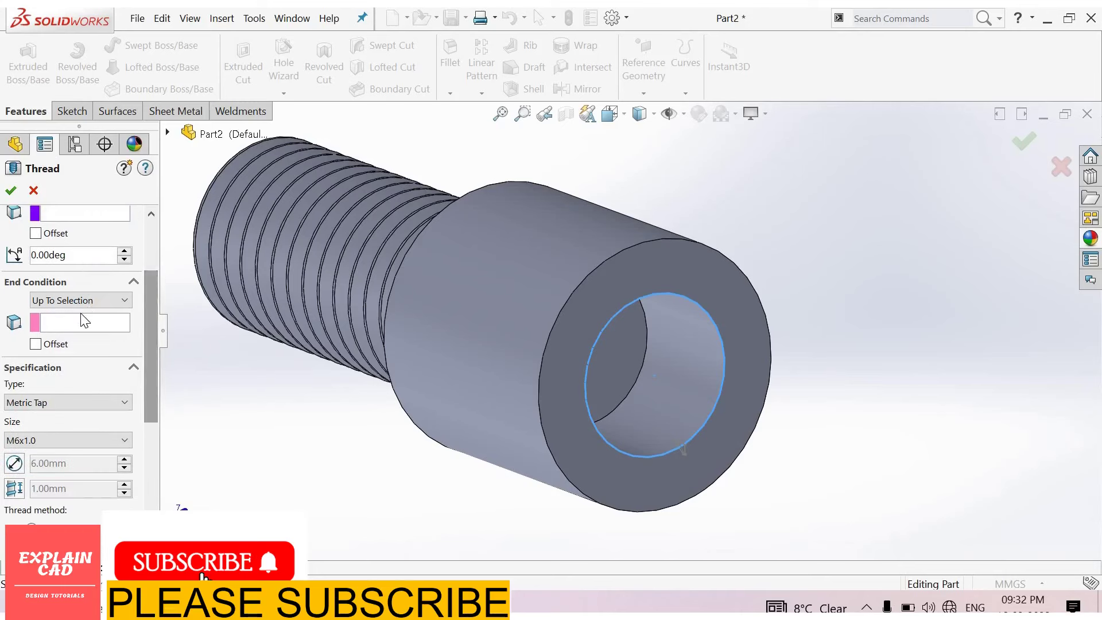
{"action": "left_click", "coordinate": [81, 303]}
{"action": "left_click", "coordinate": [81, 315]}
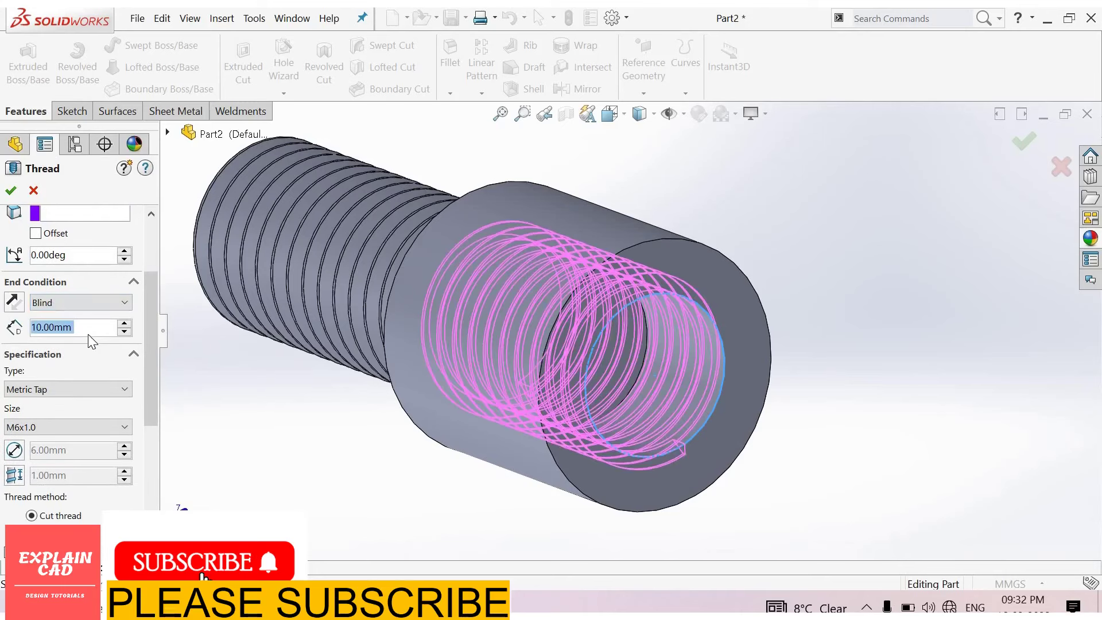
{"action": "type", "text": "5"}
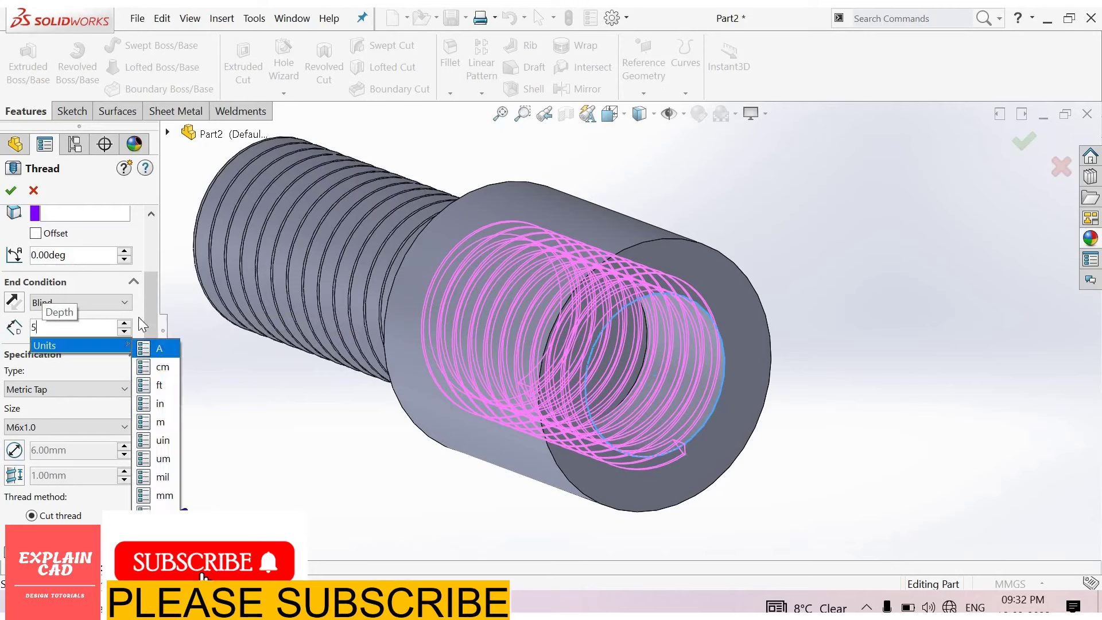
{"action": "key", "text": "Return"}
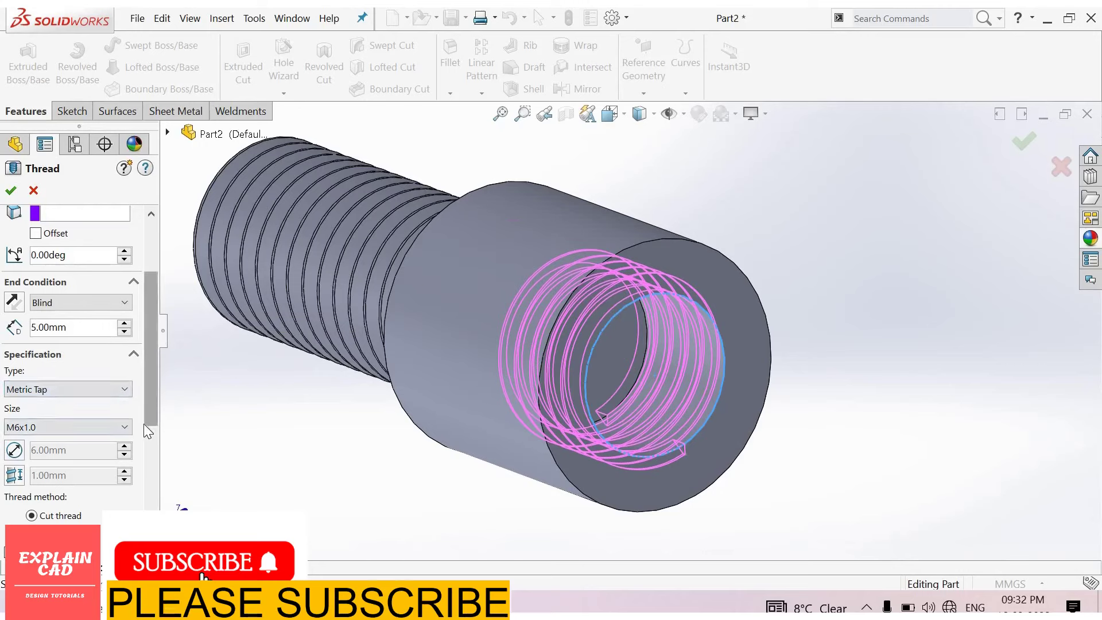
{"action": "scroll", "coordinate": [143, 455], "scroll_direction": "down", "scroll_amount": 1}
{"action": "scroll", "coordinate": [12, 324], "scroll_direction": "down", "scroll_amount": 3}
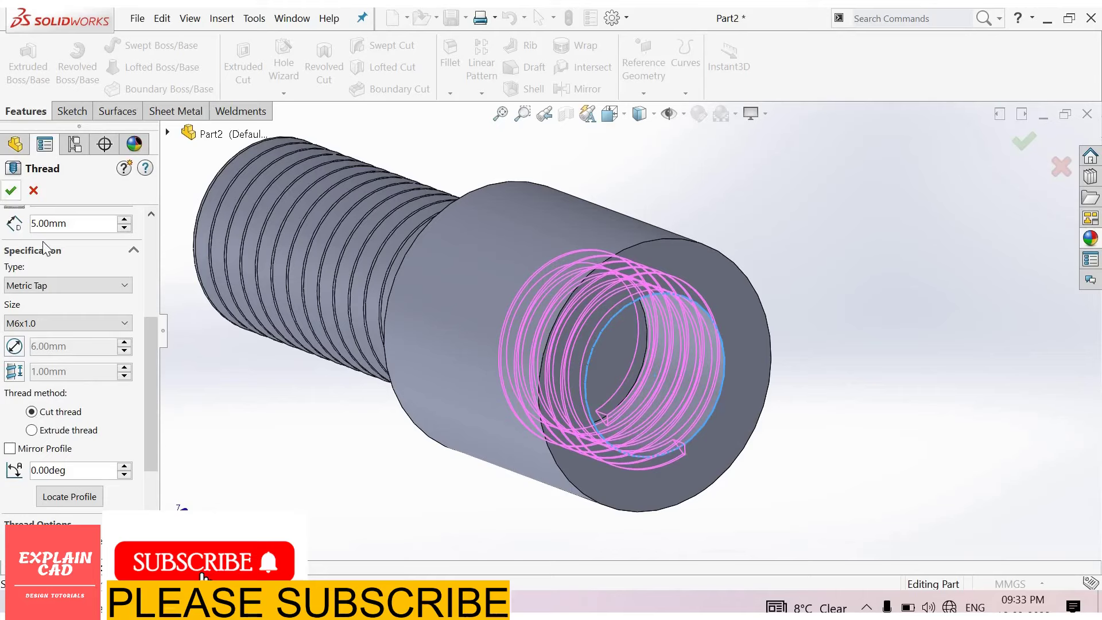
{"action": "left_click", "coordinate": [11, 190]}
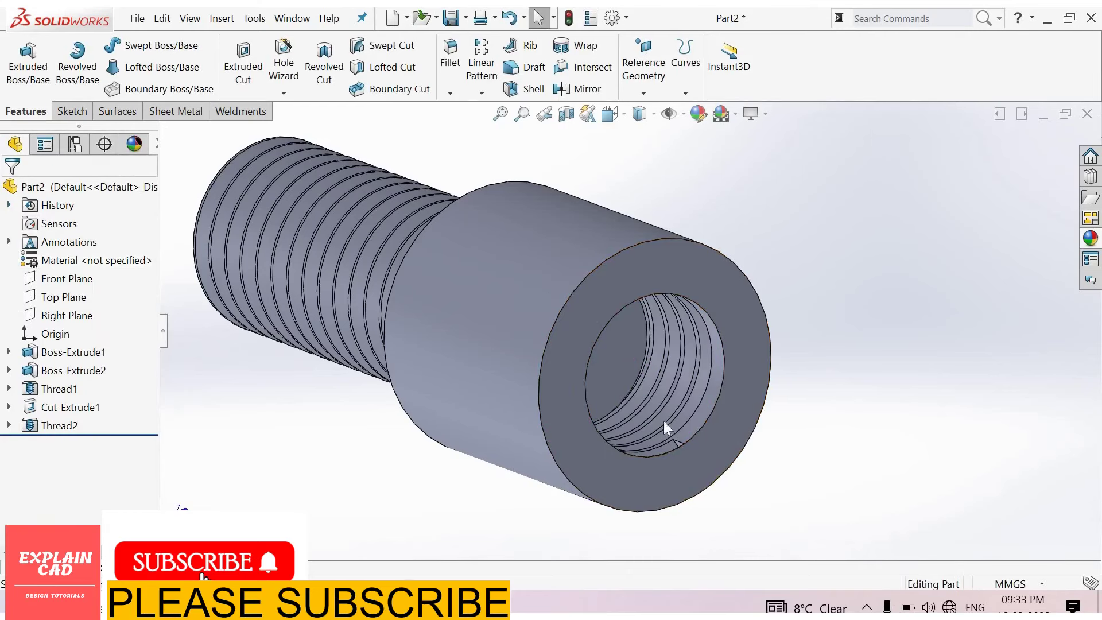
Step: Edit the hole's thread feature and enable a start offset of 2 mm
{"action": "middle_click_drag", "start_coordinate": [664, 424], "coordinate": [689, 440]}
{"action": "scroll", "coordinate": [688, 434], "scroll_direction": "down", "scroll_amount": 4}
{"action": "middle_click_drag", "start_coordinate": [621, 430], "coordinate": [629, 412]}
{"action": "scroll", "coordinate": [643, 365], "scroll_direction": "down", "scroll_amount": 4}
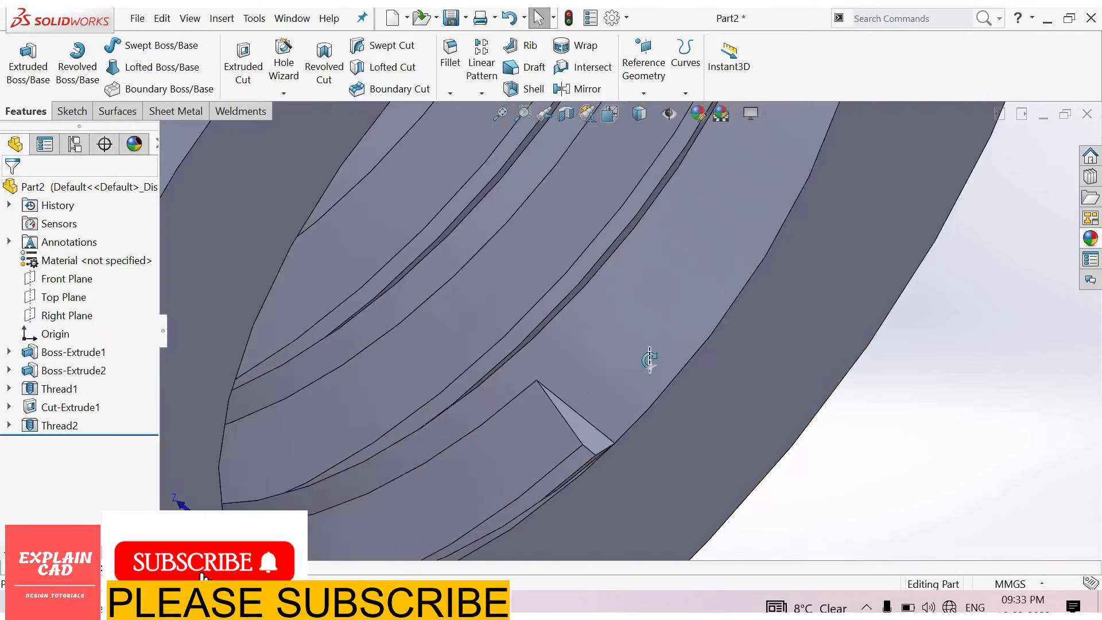
{"action": "middle_click_drag", "start_coordinate": [649, 359], "coordinate": [612, 443]}
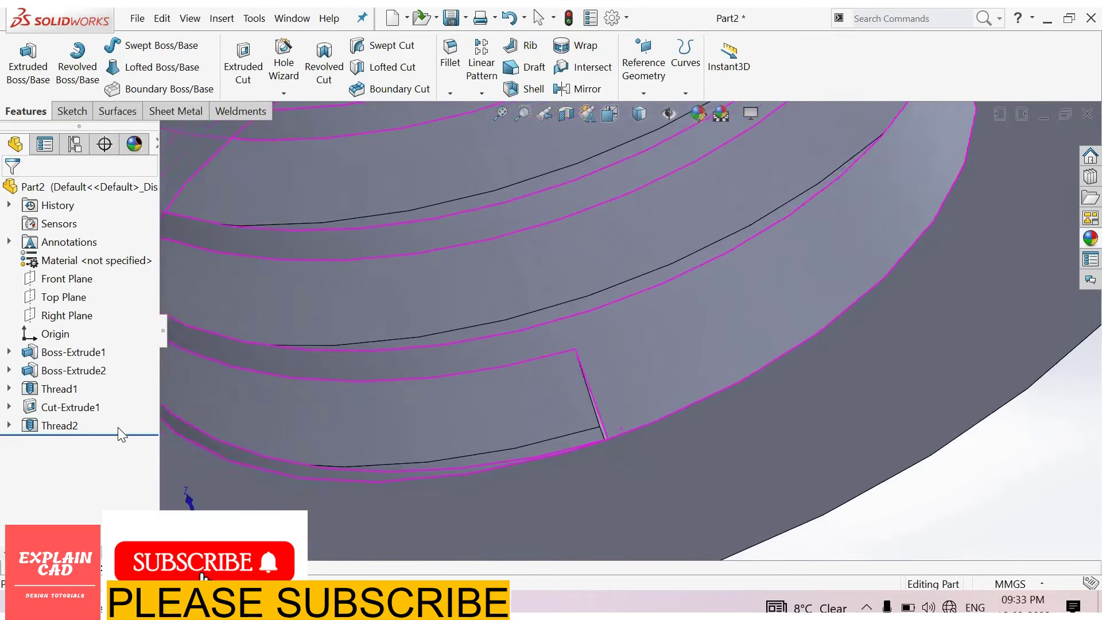
{"action": "left_click", "coordinate": [62, 428]}
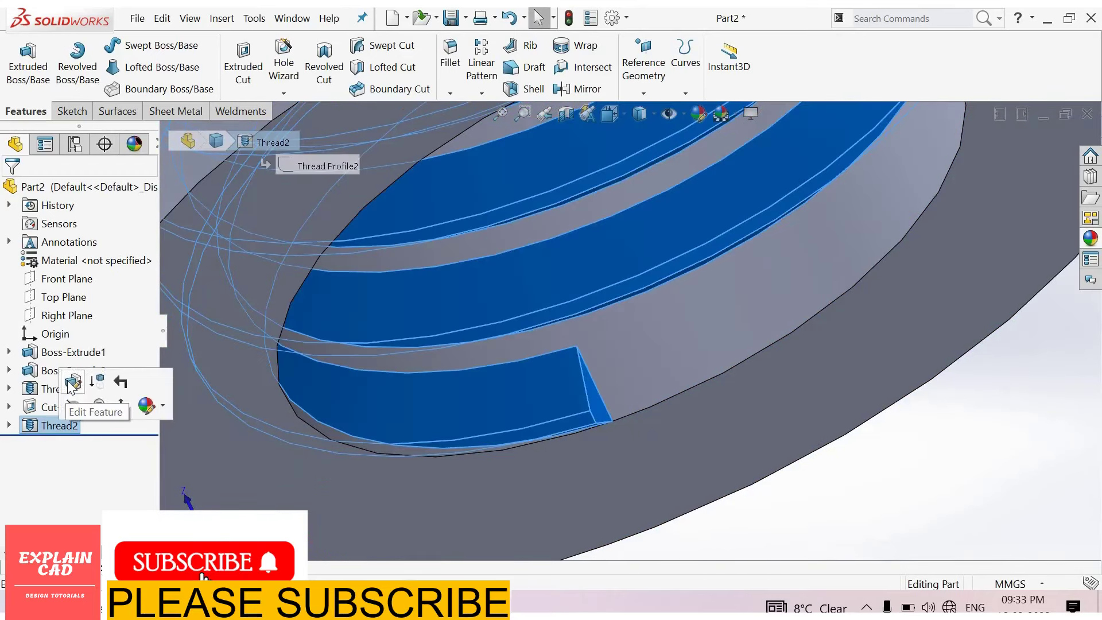
{"action": "left_click", "coordinate": [71, 382]}
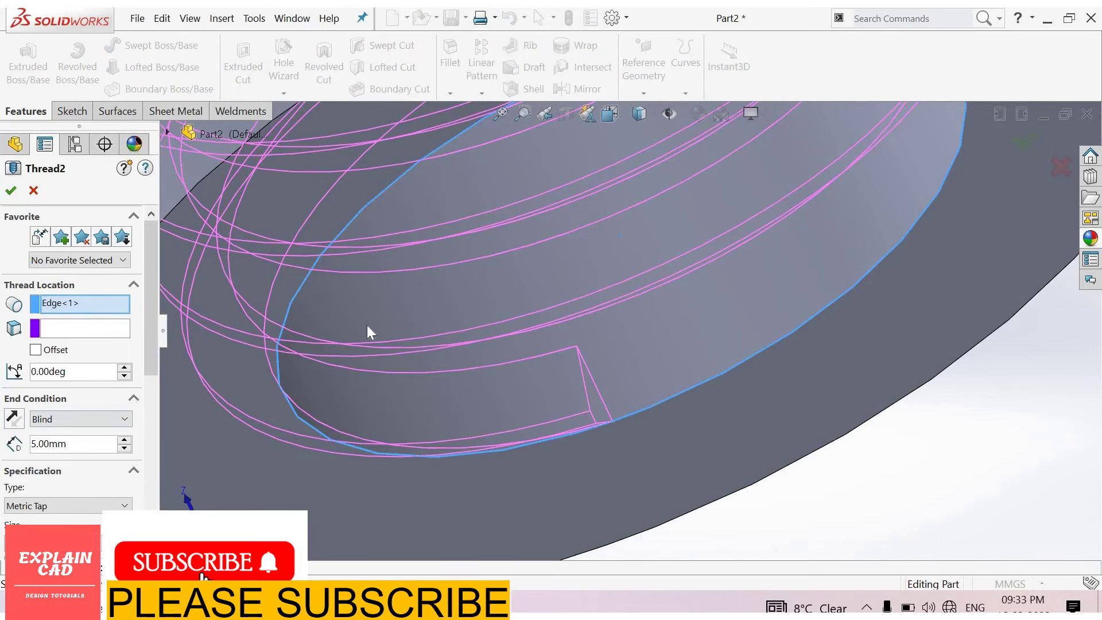
{"action": "left_click", "coordinate": [36, 349]}
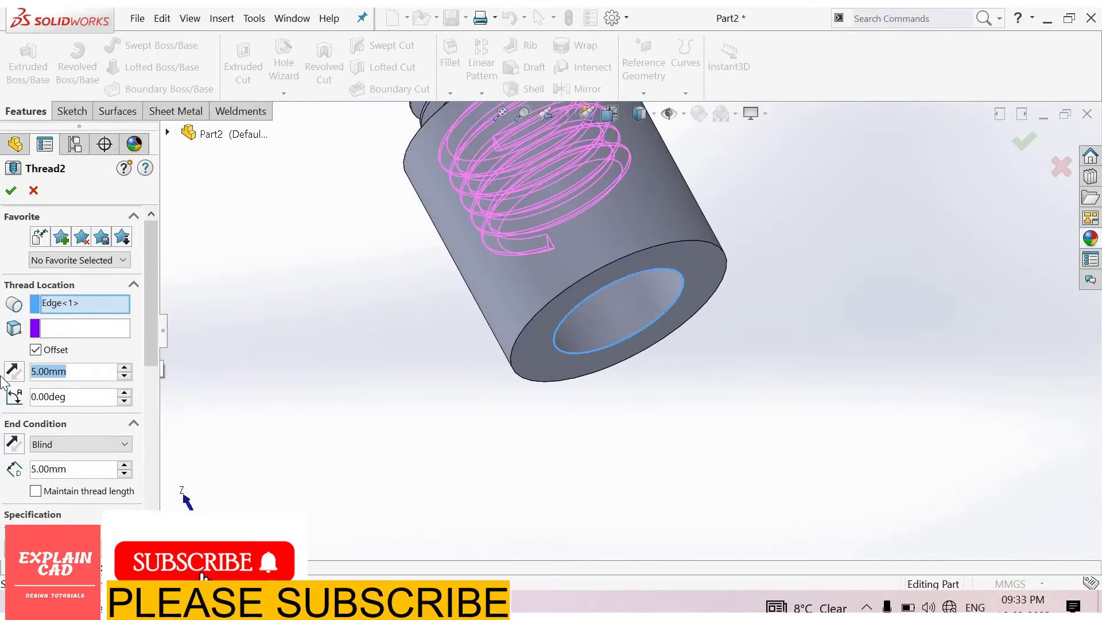
{"action": "type", "text": "2"}
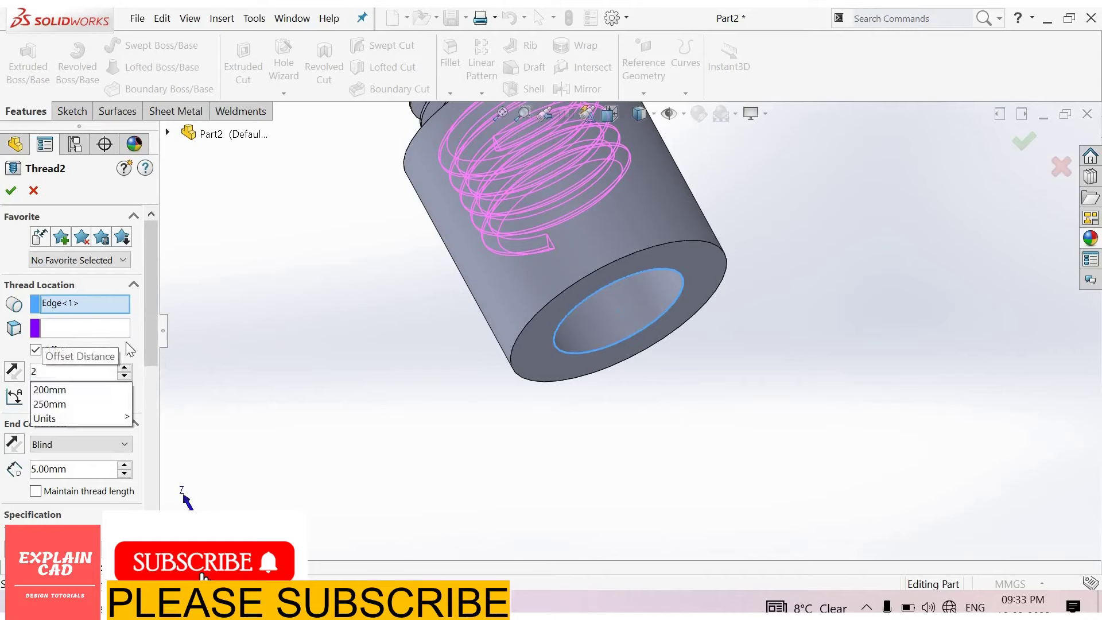
{"action": "key", "text": "Return"}
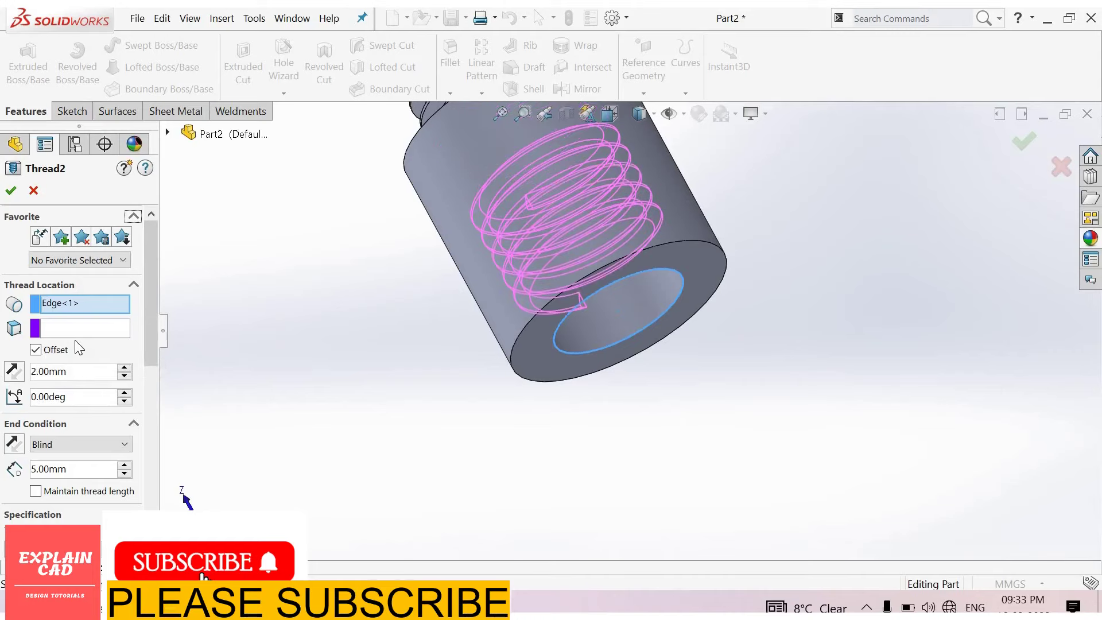
Step: Set the hole thread's blind depth to 7 mm, reverse the offset to start outside the head's end face, and accept the edit
{"action": "left_click", "coordinate": [1, 467]}
{"action": "type", "text": "7"}
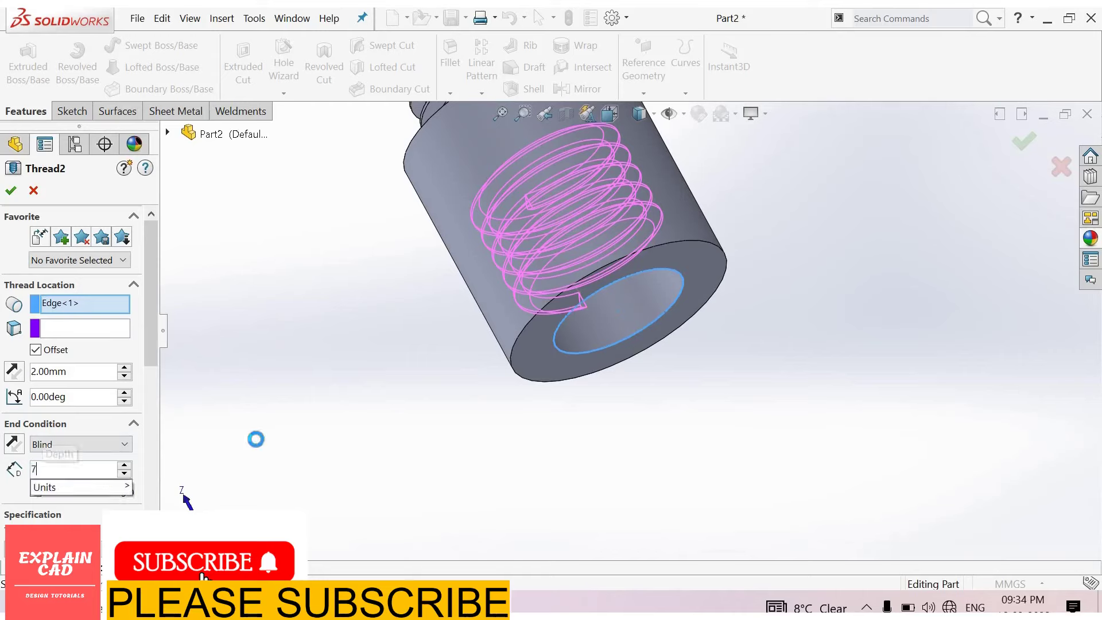
{"action": "key", "text": "Return"}
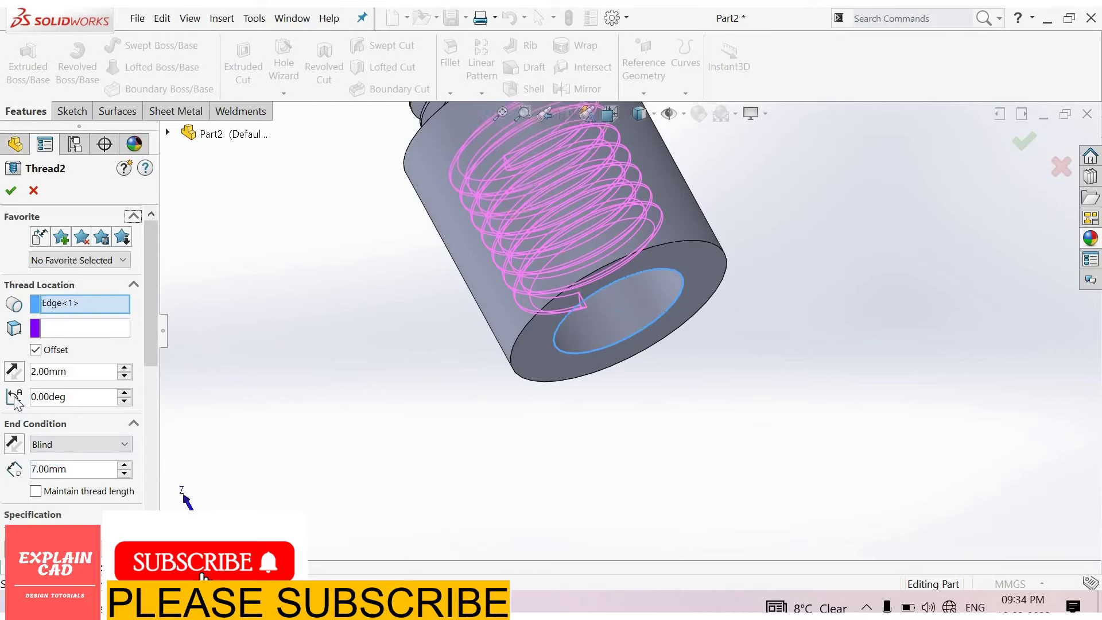
{"action": "left_click", "coordinate": [15, 371]}
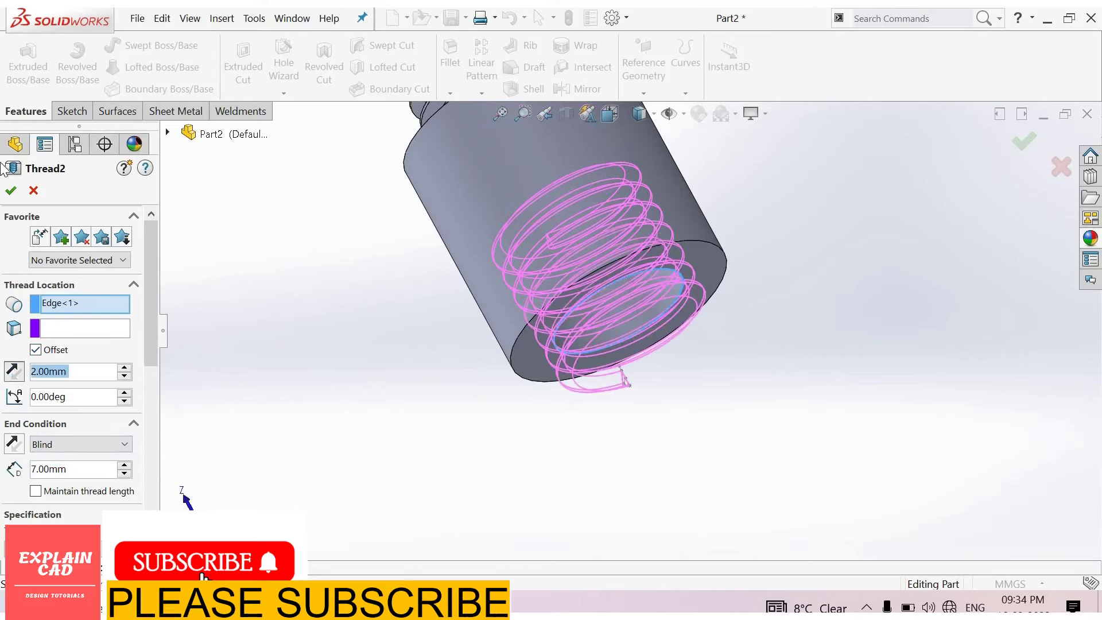
{"action": "left_click", "coordinate": [8, 190]}
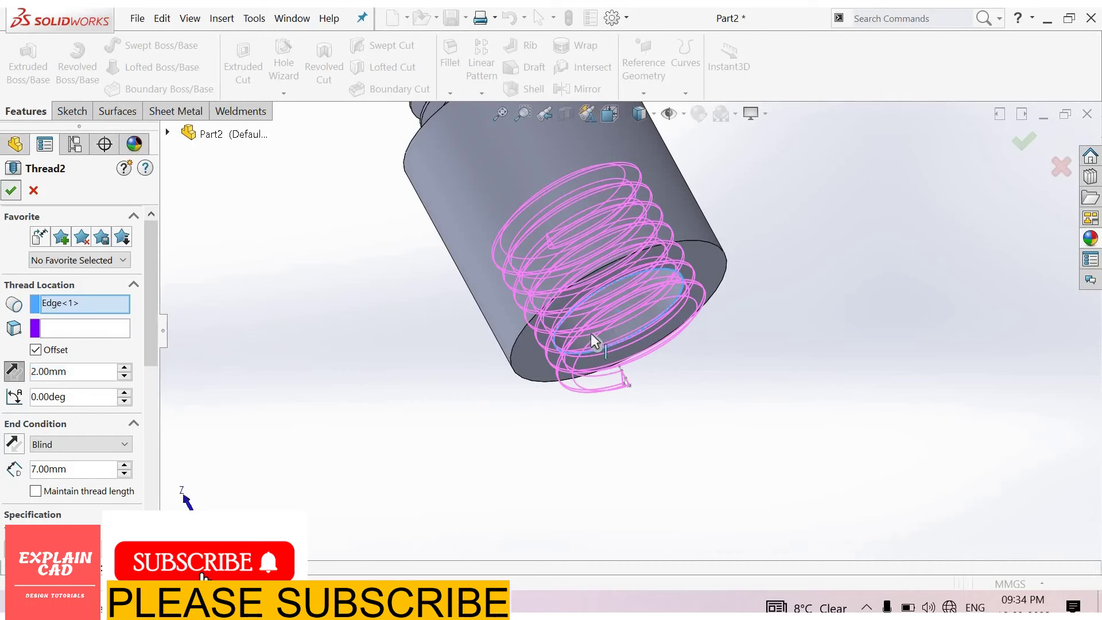
Step: Show the part in a planar section view through the Right Plane with the section cap displayed
{"action": "scroll", "coordinate": [618, 338], "scroll_direction": "down", "scroll_amount": 4}
{"action": "middle_click_drag", "start_coordinate": [545, 372], "coordinate": [438, 336]}
{"action": "scroll", "coordinate": [442, 334], "scroll_direction": "down", "scroll_amount": 1}
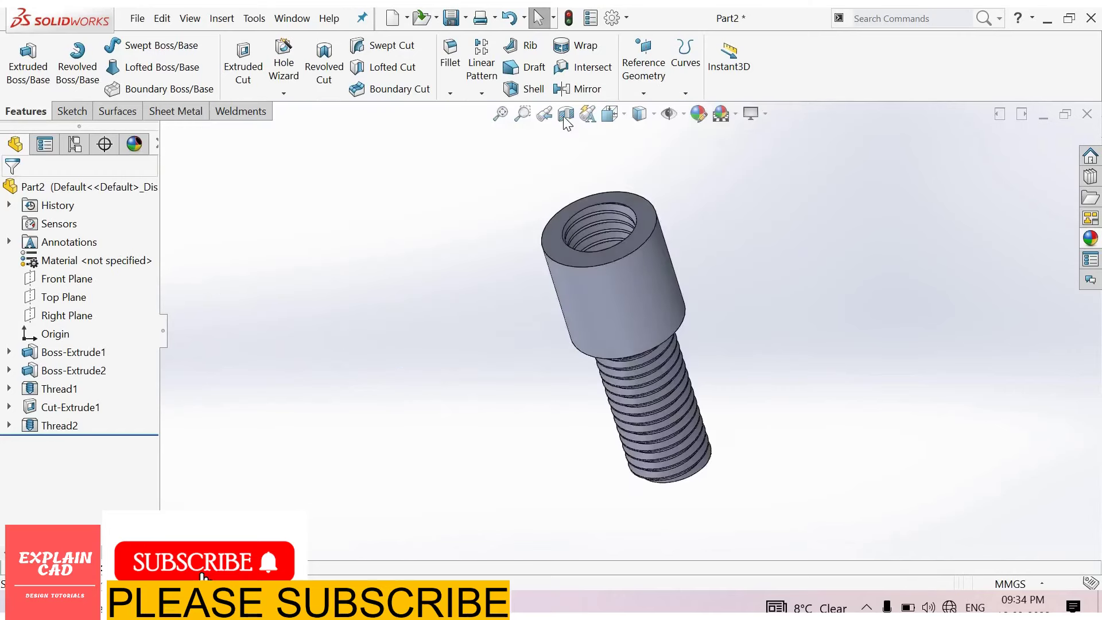
{"action": "left_click", "coordinate": [563, 116]}
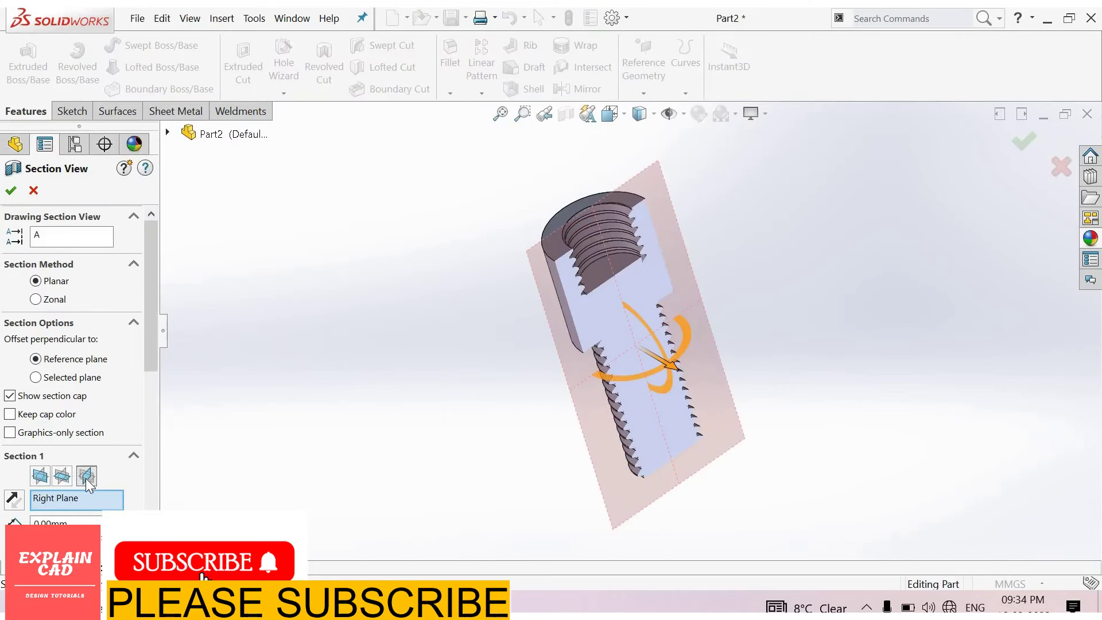
{"action": "middle_click_drag", "start_coordinate": [335, 380], "coordinate": [24, 198]}
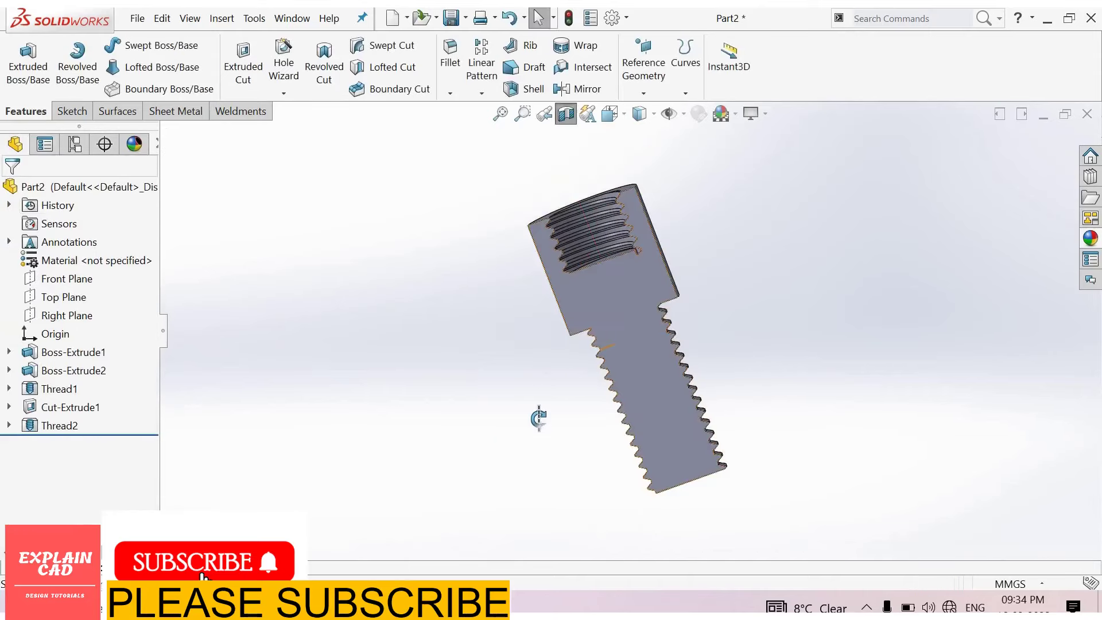
Step: Examine the internal thread's profile down to the hole bottom in the sectioned head, and turn the section view off
{"action": "scroll", "coordinate": [601, 233], "scroll_direction": "down", "scroll_amount": 4}
{"action": "middle_click_drag", "start_coordinate": [596, 381], "coordinate": [674, 369]}
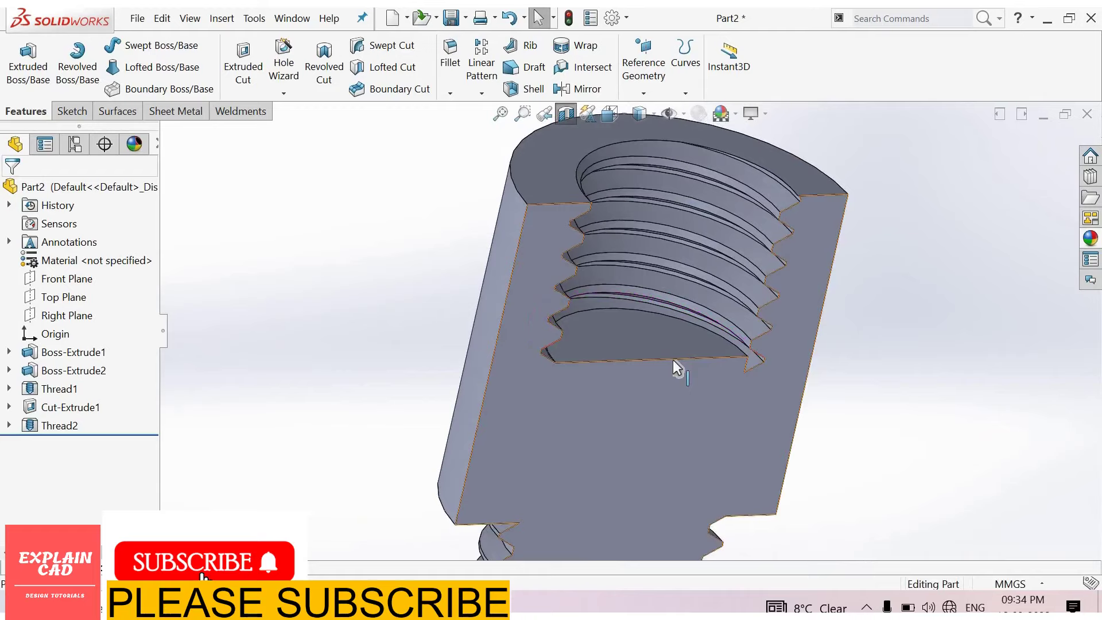
{"action": "scroll", "coordinate": [644, 458], "scroll_direction": "down", "scroll_amount": 5}
{"action": "scroll", "coordinate": [970, 428], "scroll_direction": "up", "scroll_amount": 3}
{"action": "scroll", "coordinate": [515, 362], "scroll_direction": "up", "scroll_amount": 8}
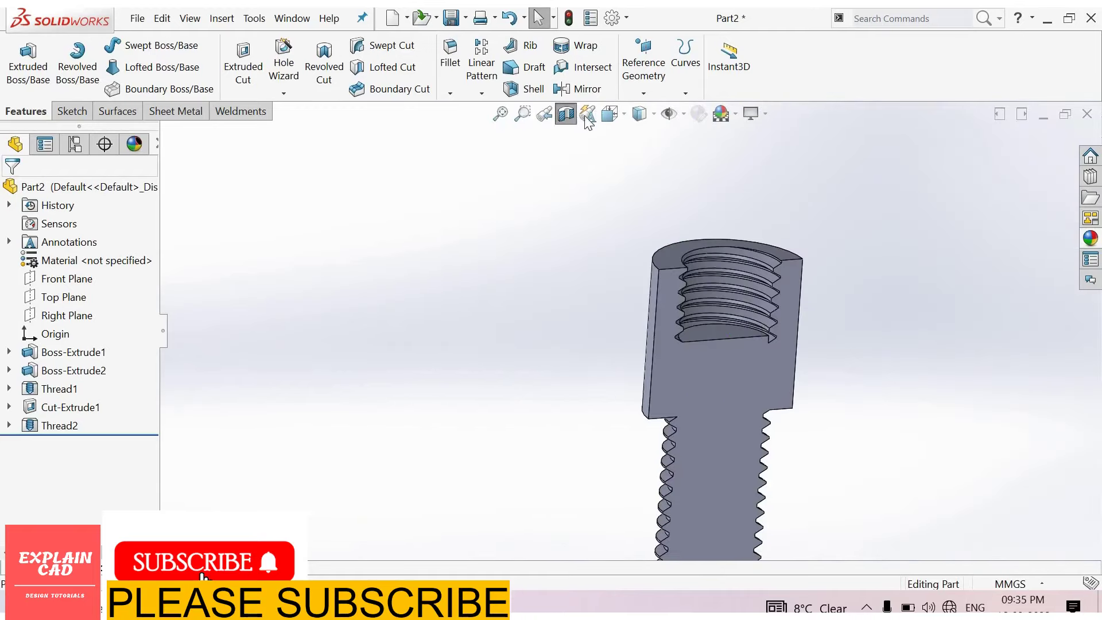
{"action": "left_click", "coordinate": [565, 114]}
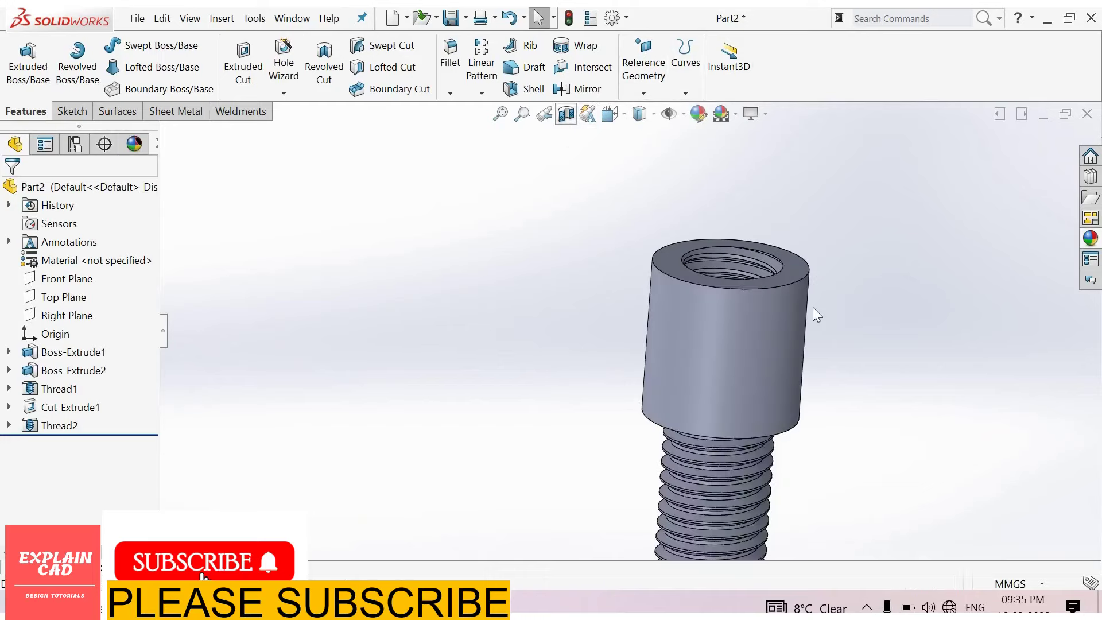